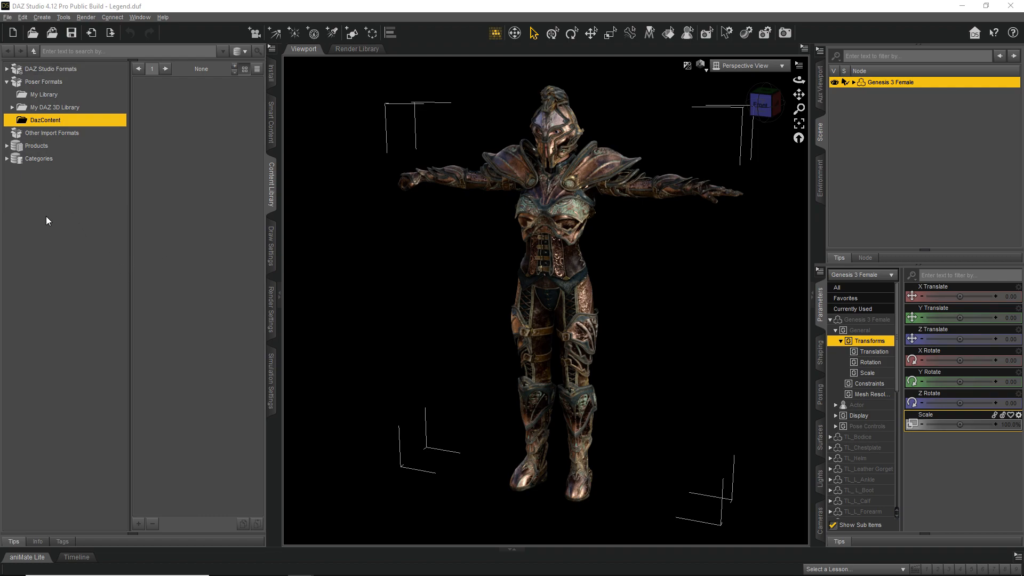
# Open the Daz to Unreal transfer settings for the Genesis 3 Female figure and move the dialog clear of the figure's head
pyautogui.click(8, 17)
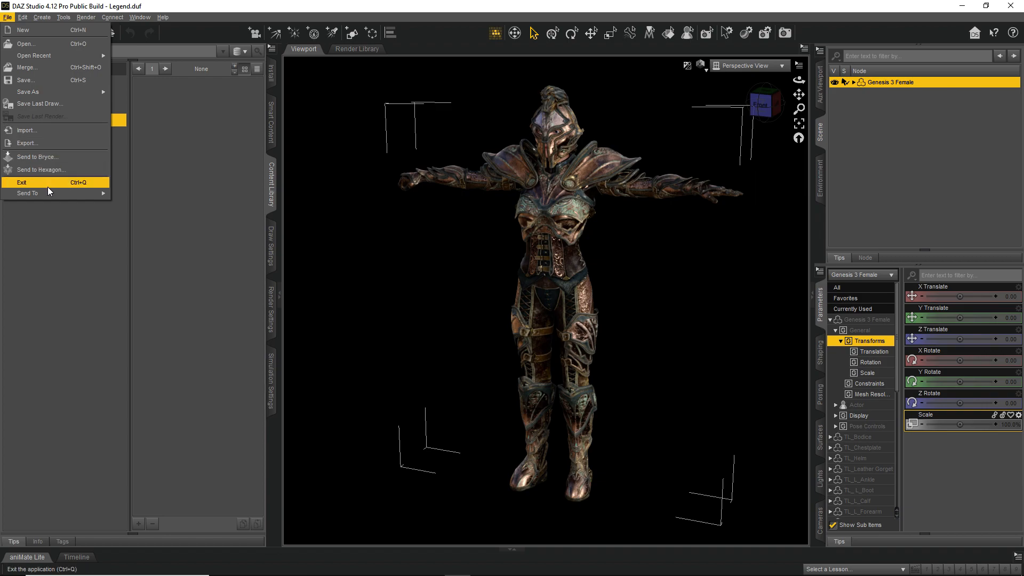
pyautogui.moveTo(49, 196)
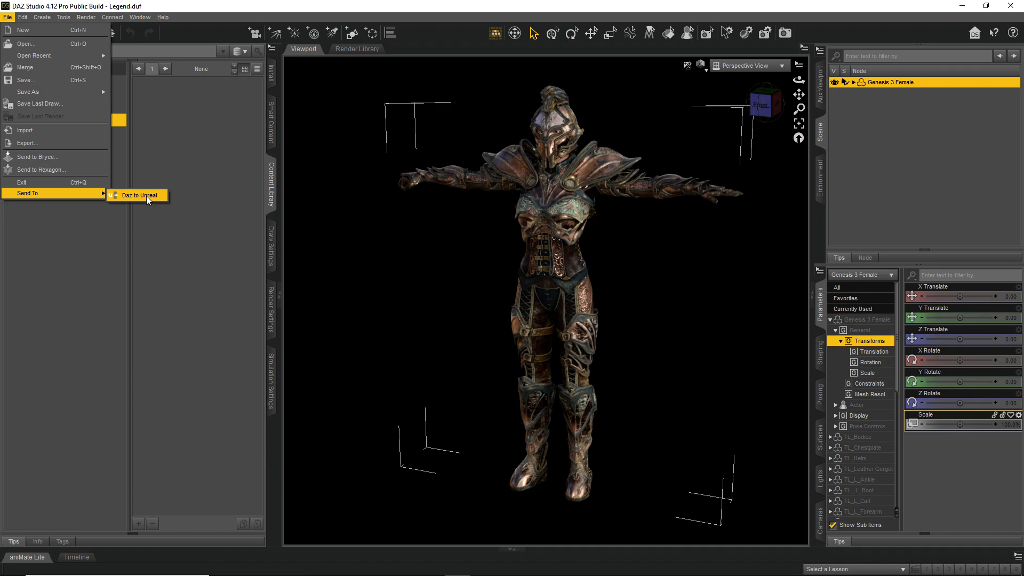
pyautogui.click(146, 196)
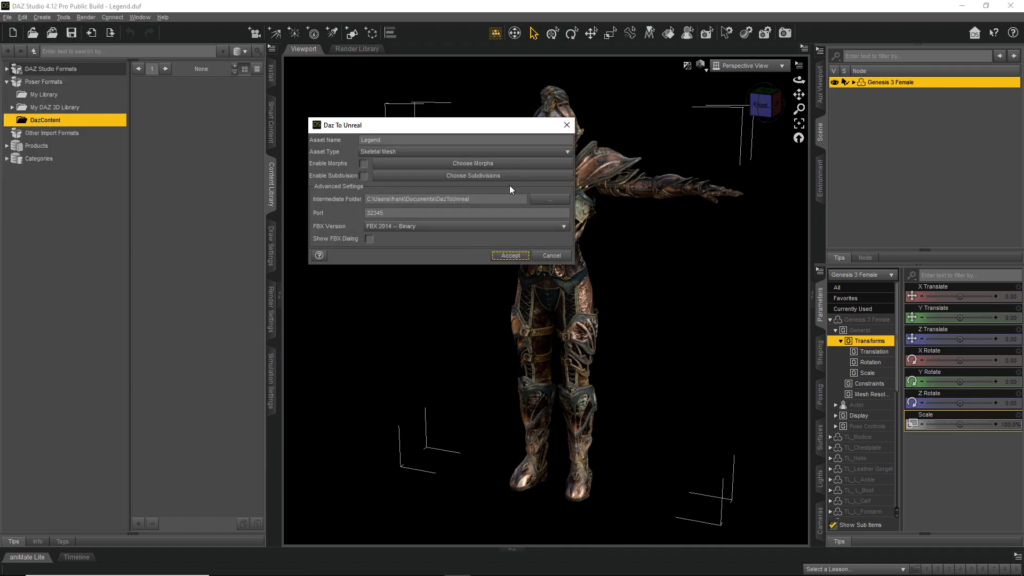
pyautogui.moveTo(473, 124); pyautogui.dragTo(543, 133)
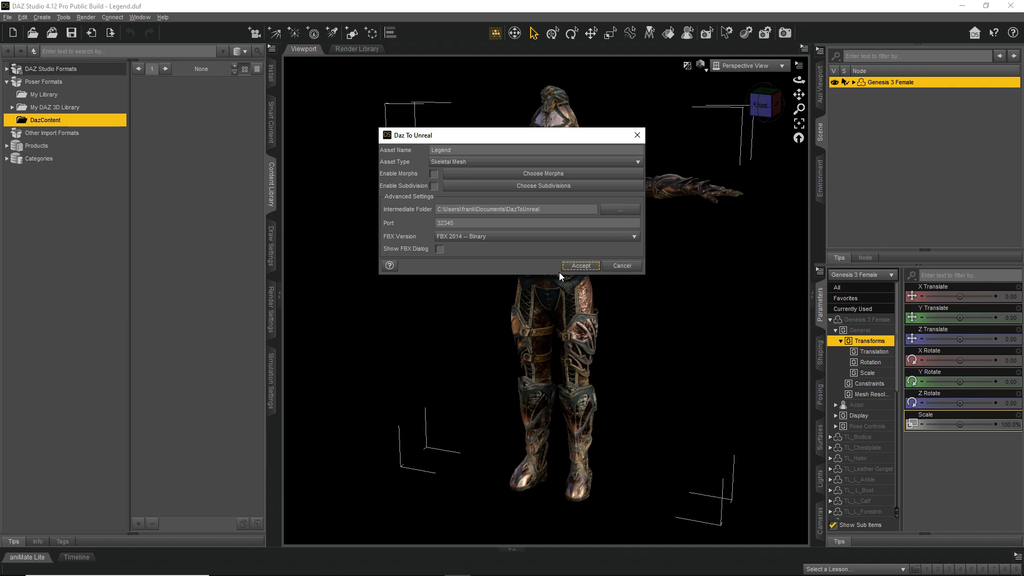
# Enable morphs for the Unreal transfer and bring up the morph selection window
pyautogui.click(434, 175)
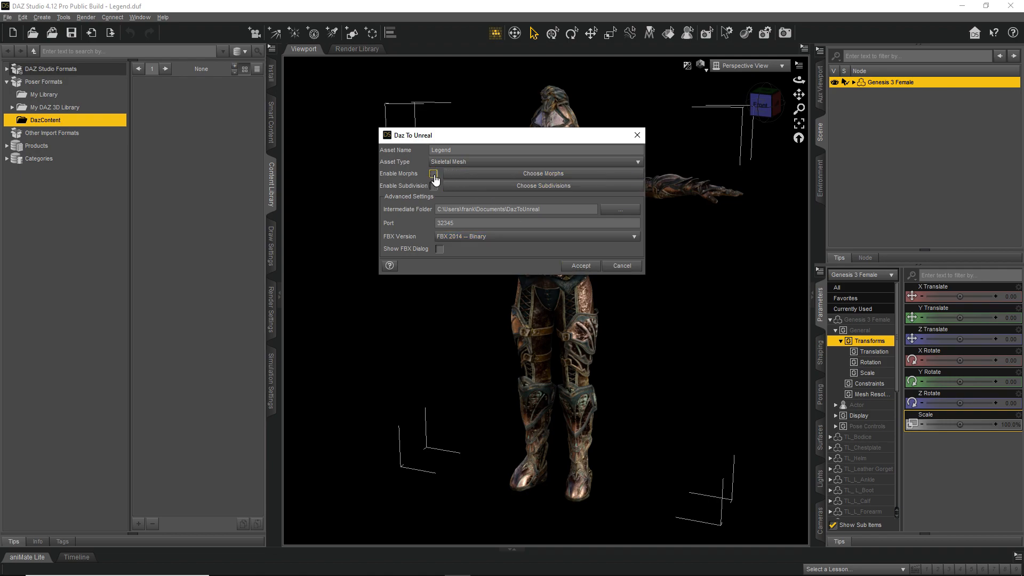
pyautogui.click(555, 175)
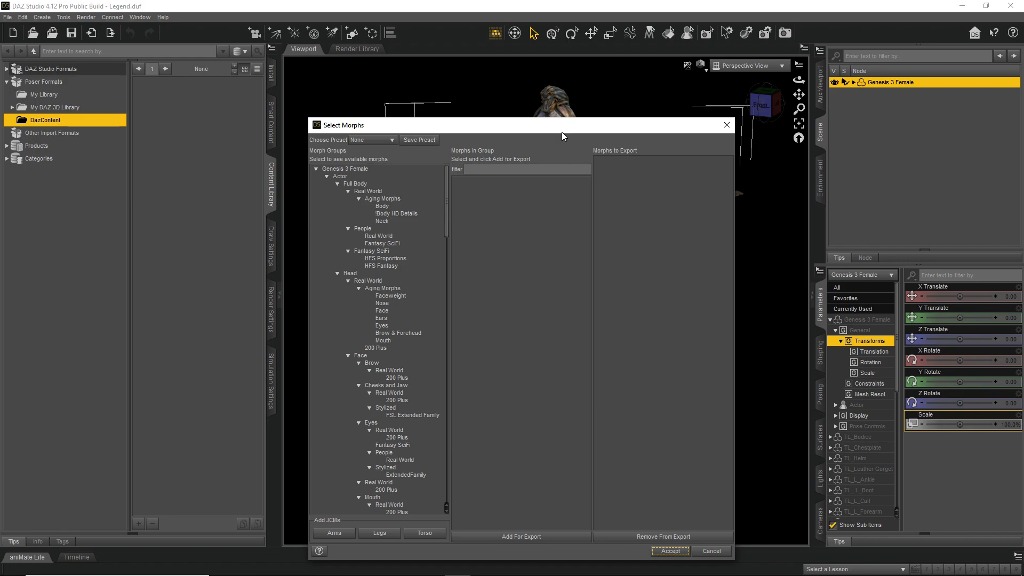
pyautogui.moveTo(550, 128); pyautogui.dragTo(576, 41)
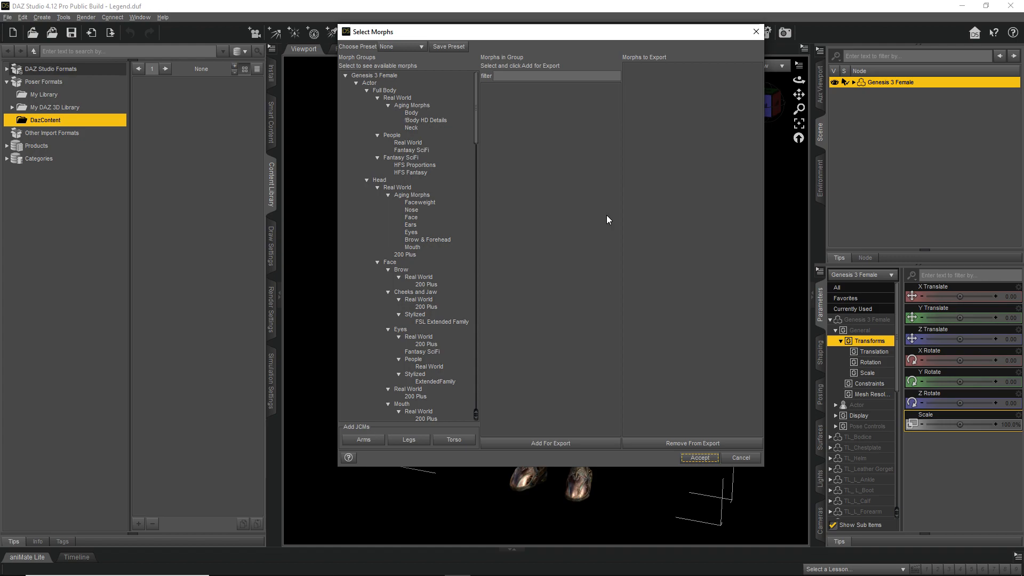
# Examine the full list of morphs available for Genesis 3 Female, including the JCM entries
pyautogui.click(393, 76)
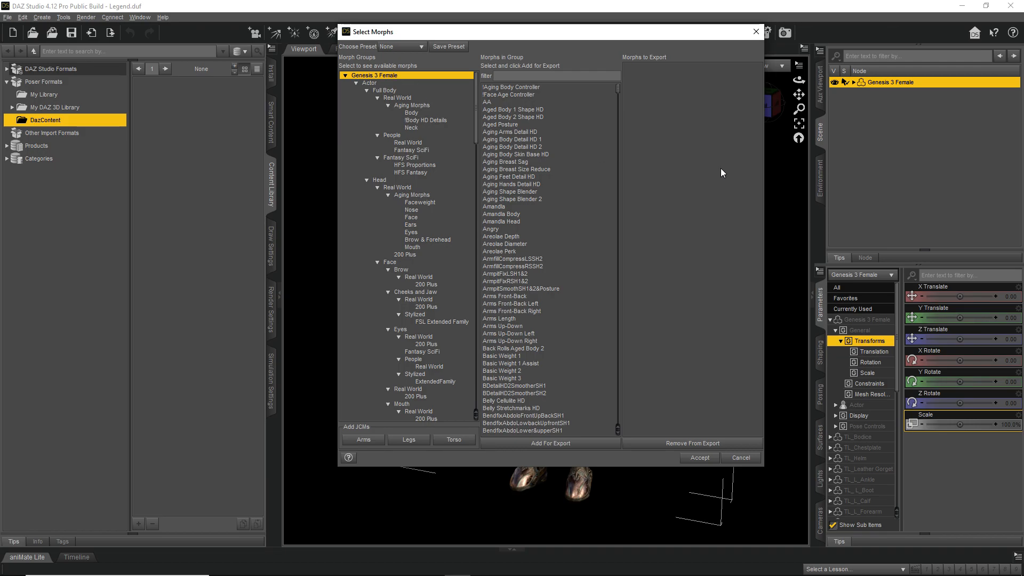
pyautogui.scroll(-2, 607, 213)
pyautogui.moveTo(618, 92); pyautogui.dragTo(618, 433)
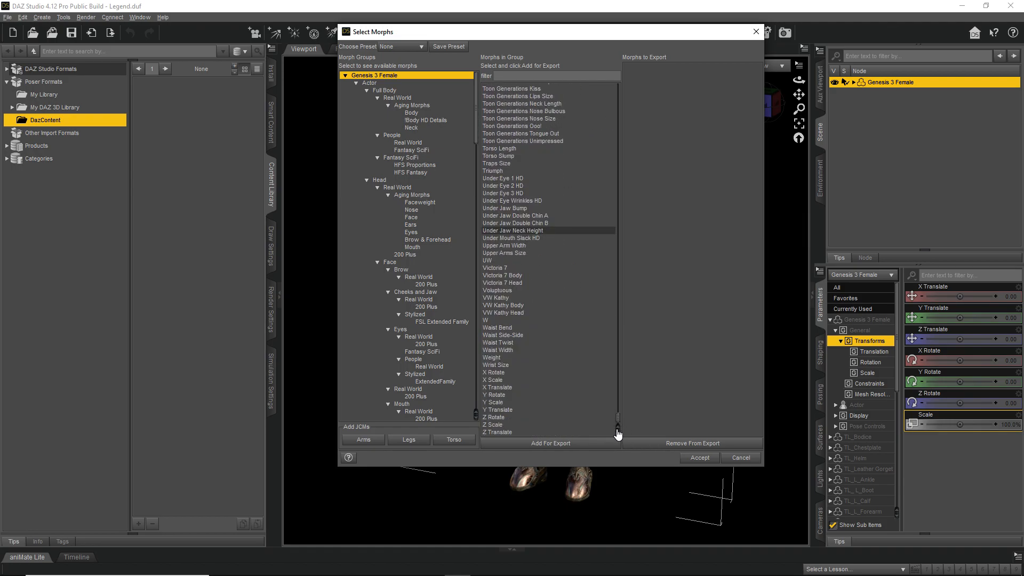
pyautogui.click(507, 290)
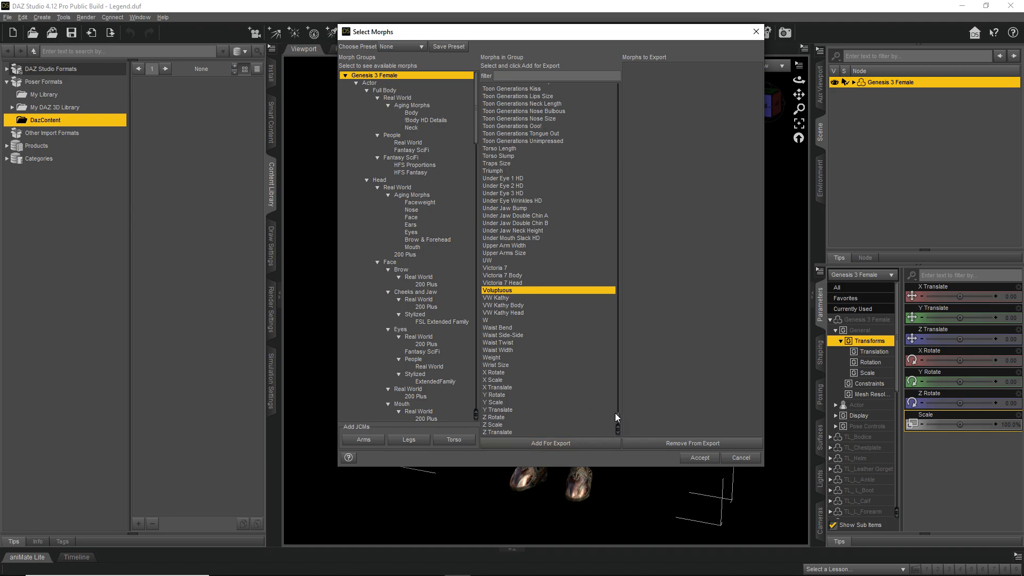
pyautogui.moveTo(617, 418); pyautogui.dragTo(622, 248)
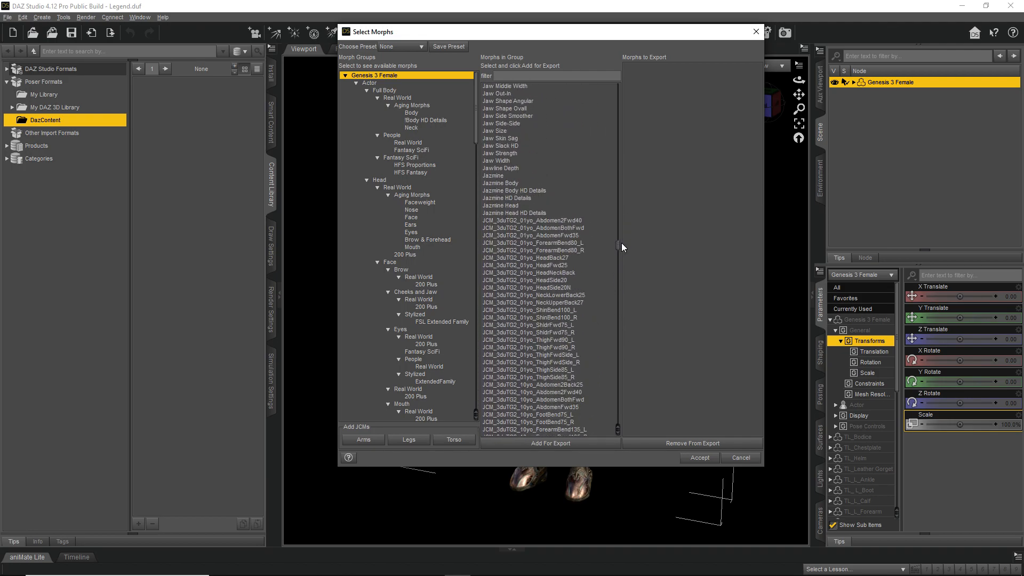
pyautogui.click(488, 258)
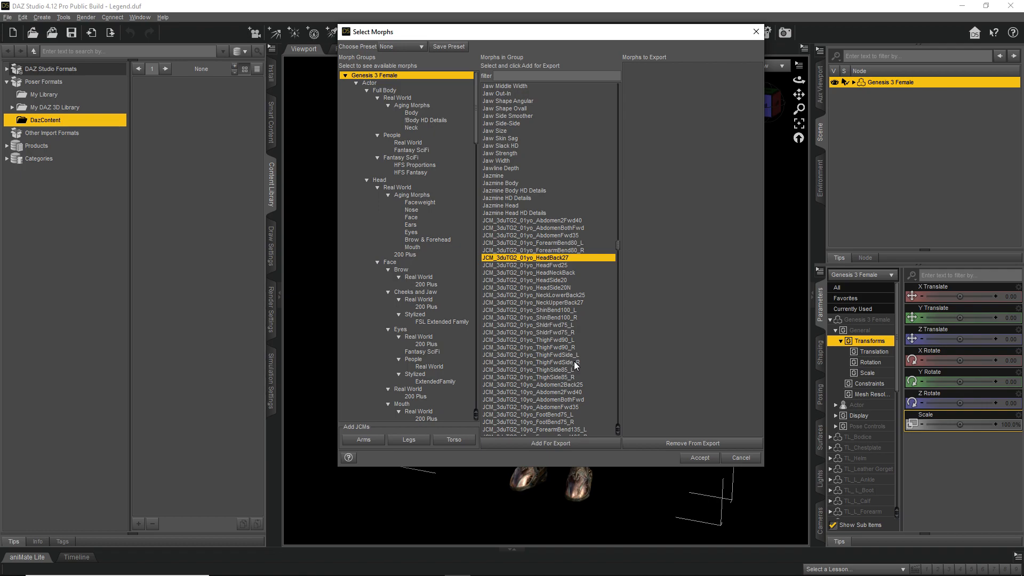
pyautogui.scroll(-5, 556, 326)
pyautogui.scroll(-6, 552, 327)
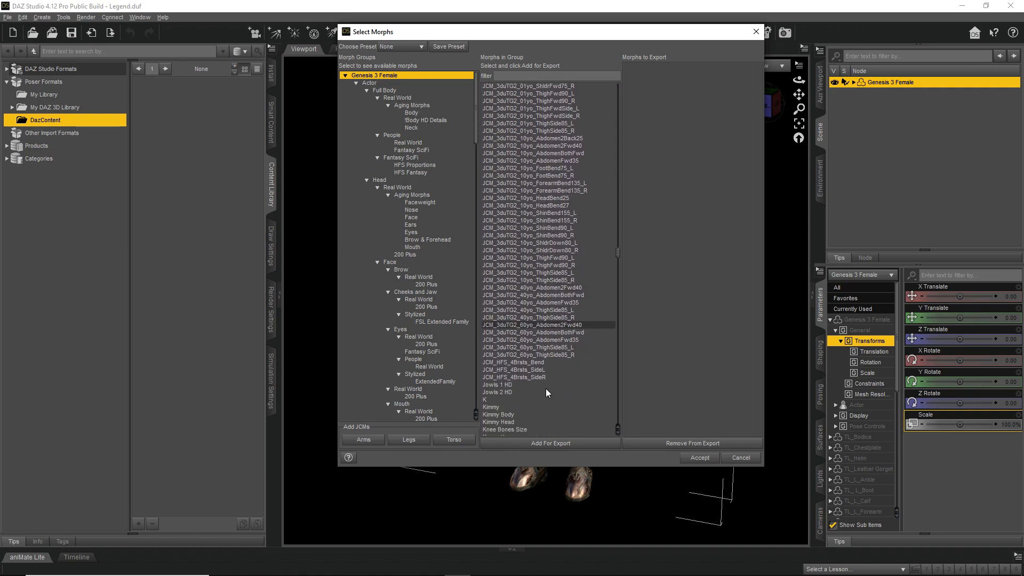
pyautogui.scroll(-5, 542, 388)
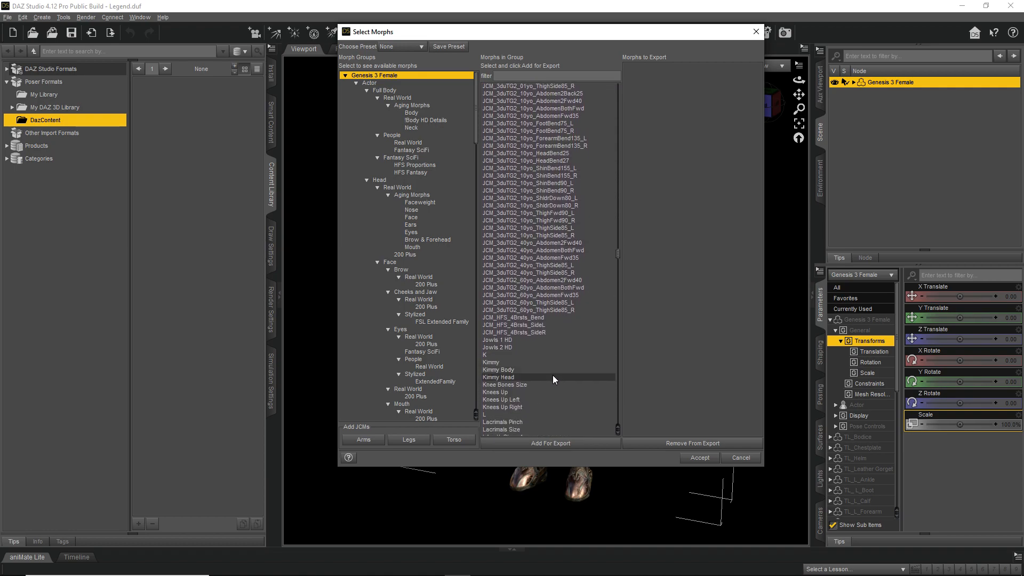
pyautogui.scroll(-4, 553, 373)
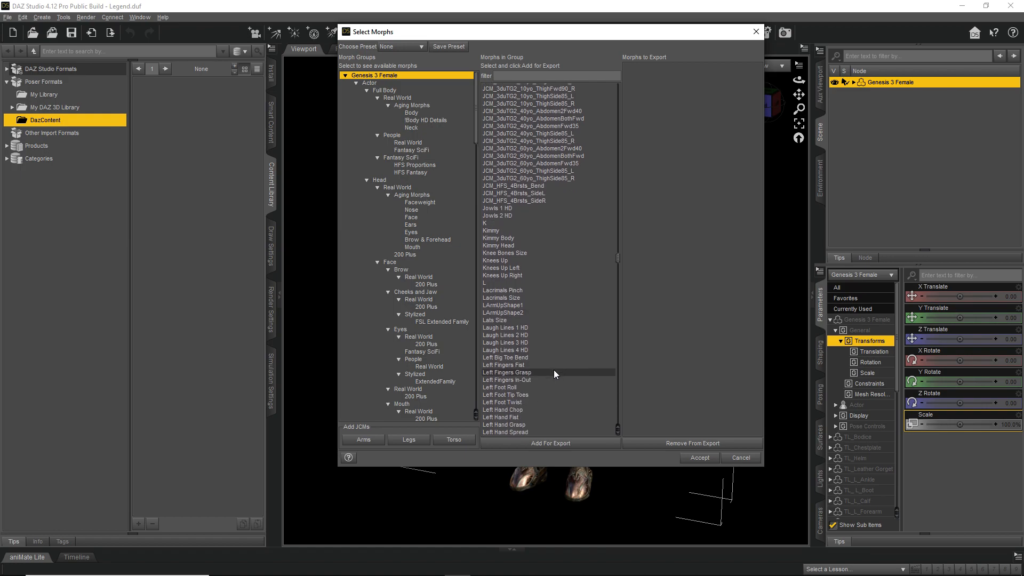
pyautogui.scroll(-6, 553, 369)
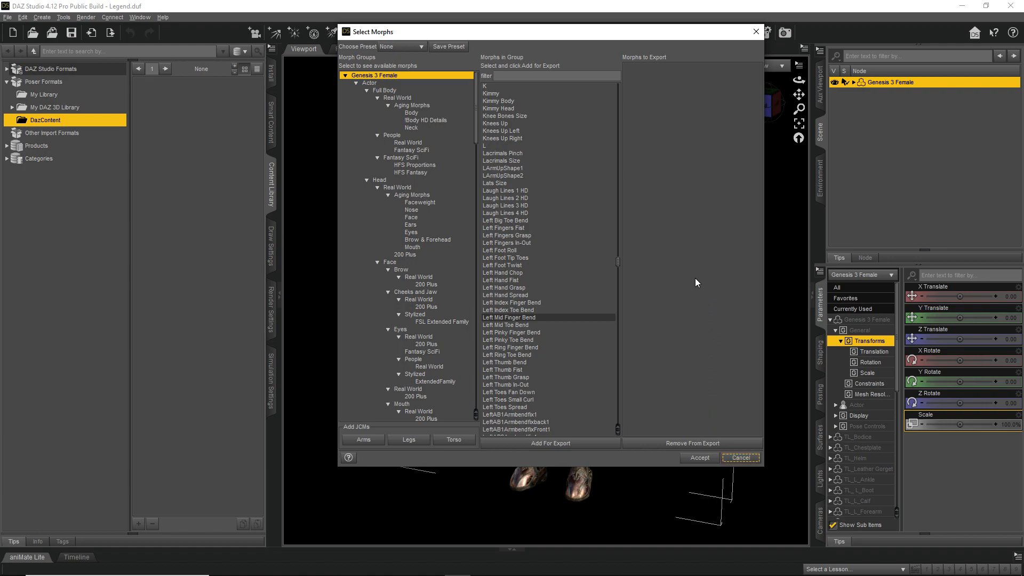
# Look through the morph group hierarchy from the head and body groups to the Hidden corrective groups
pyautogui.scroll(-6, 411, 293)
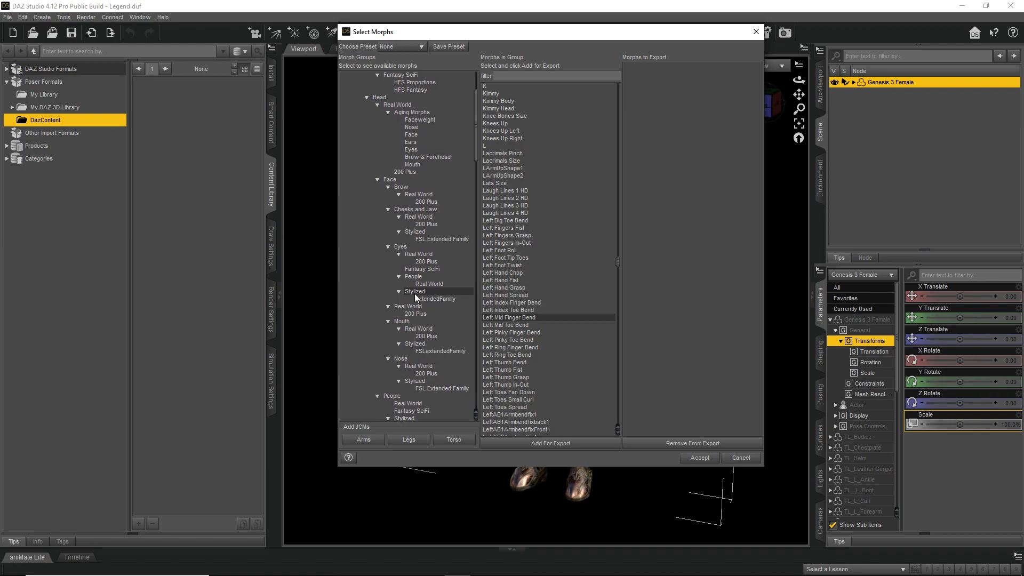
pyautogui.scroll(-2, 415, 298)
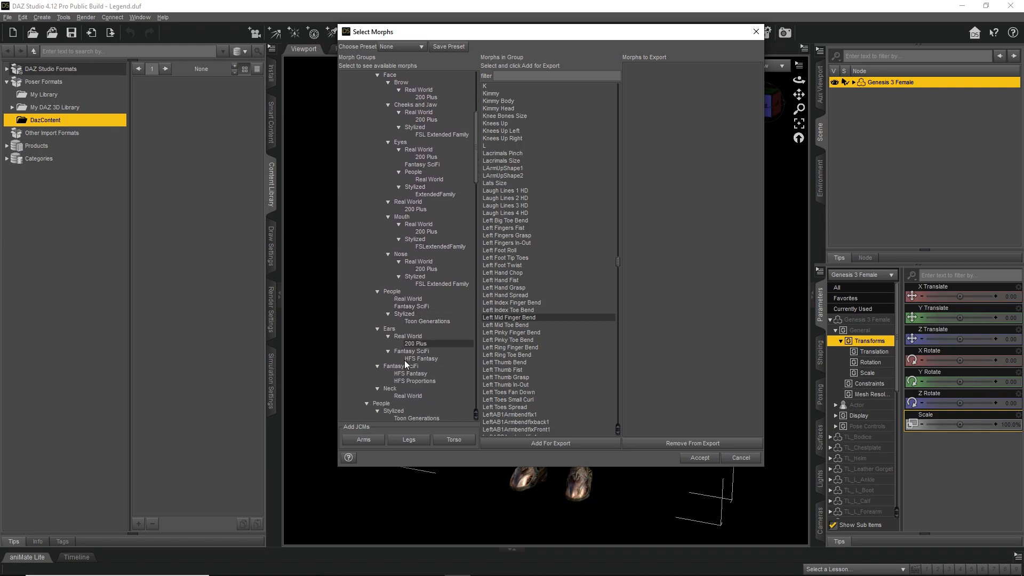
pyautogui.scroll(-2, 445, 394)
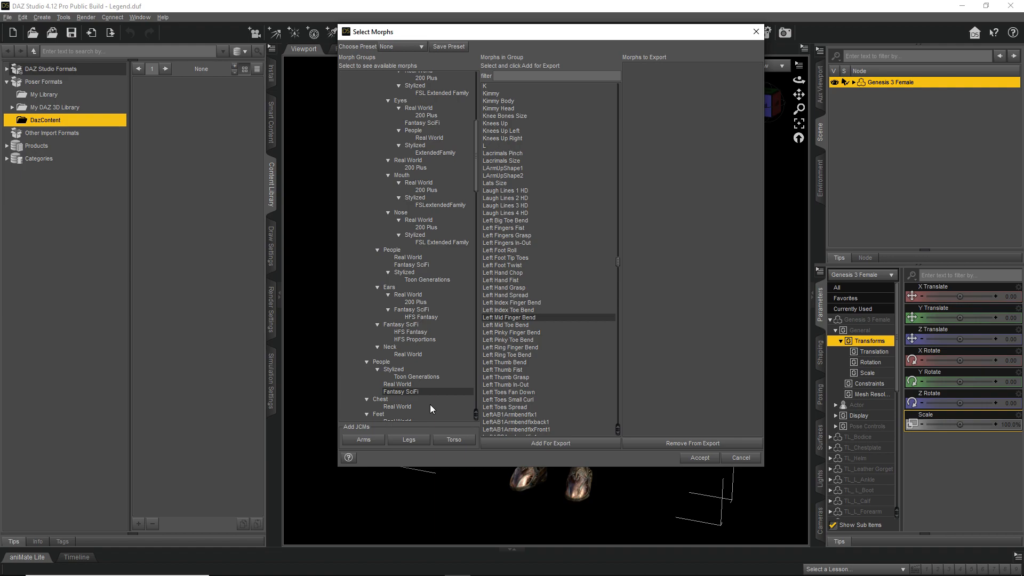
pyautogui.scroll(-2, 430, 404)
pyautogui.scroll(-3, 430, 401)
pyautogui.scroll(-5, 428, 397)
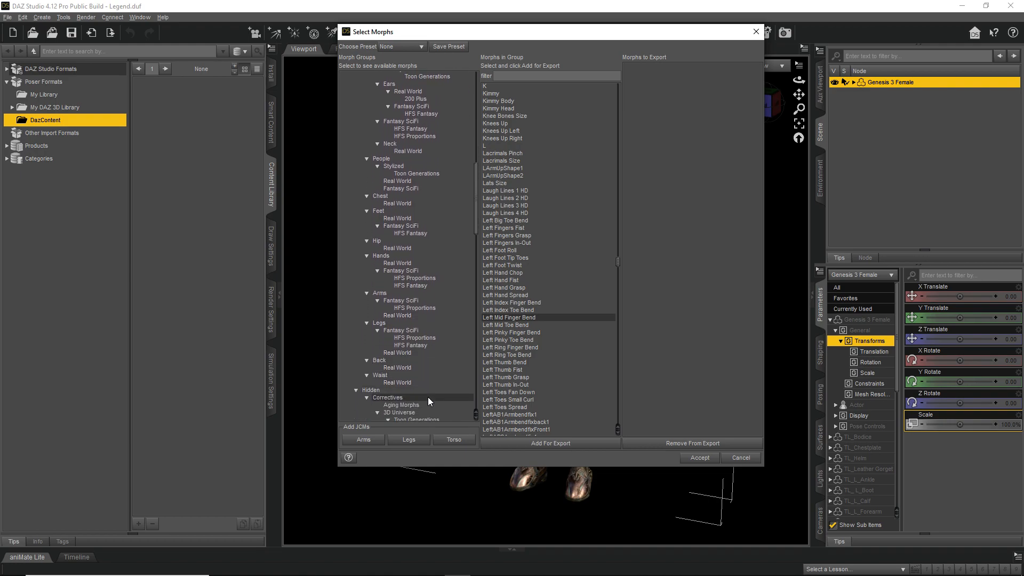
pyautogui.scroll(-1, 427, 397)
pyautogui.scroll(-1, 425, 379)
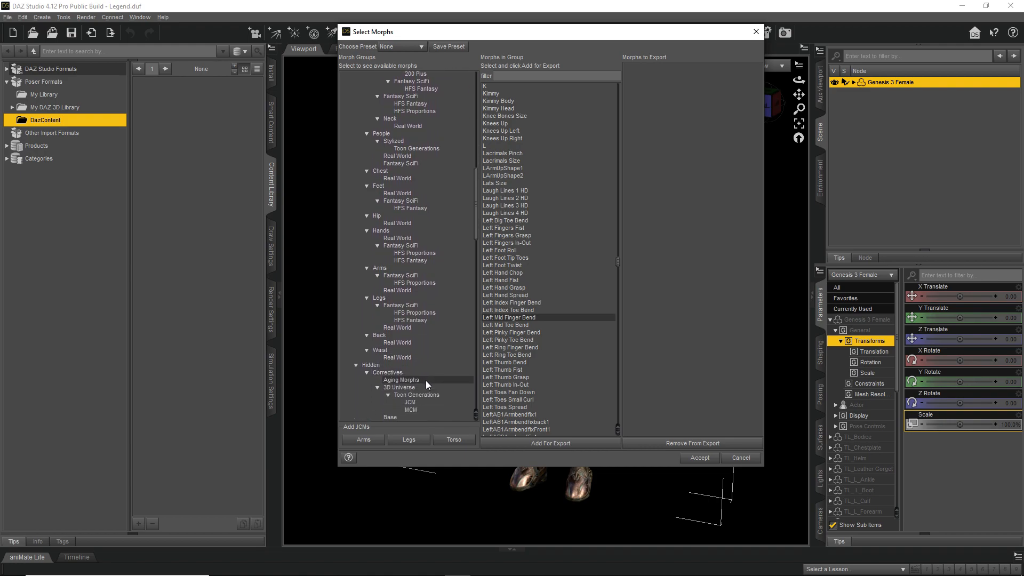
pyautogui.scroll(-2, 362, 385)
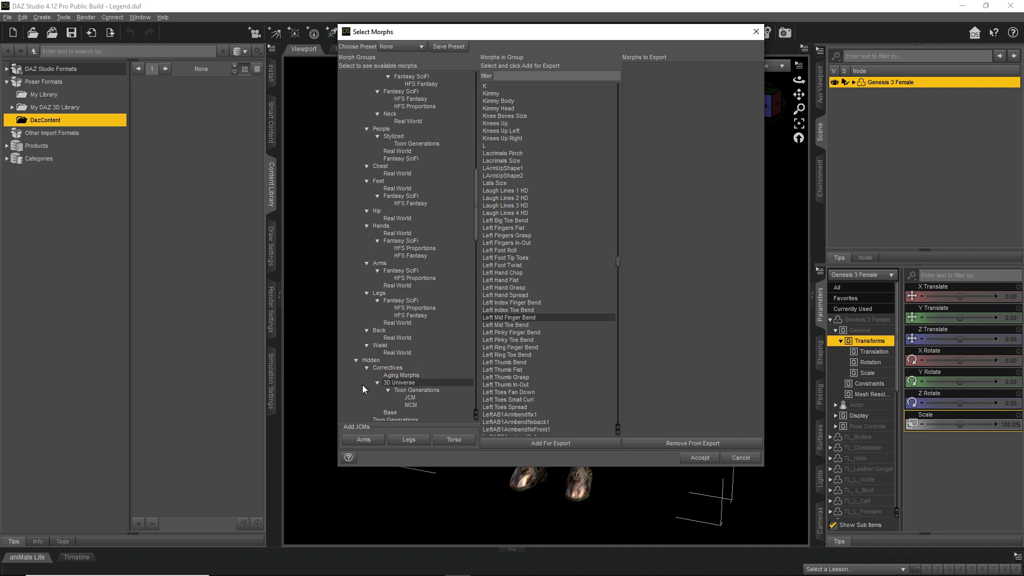
pyautogui.scroll(-1, 368, 381)
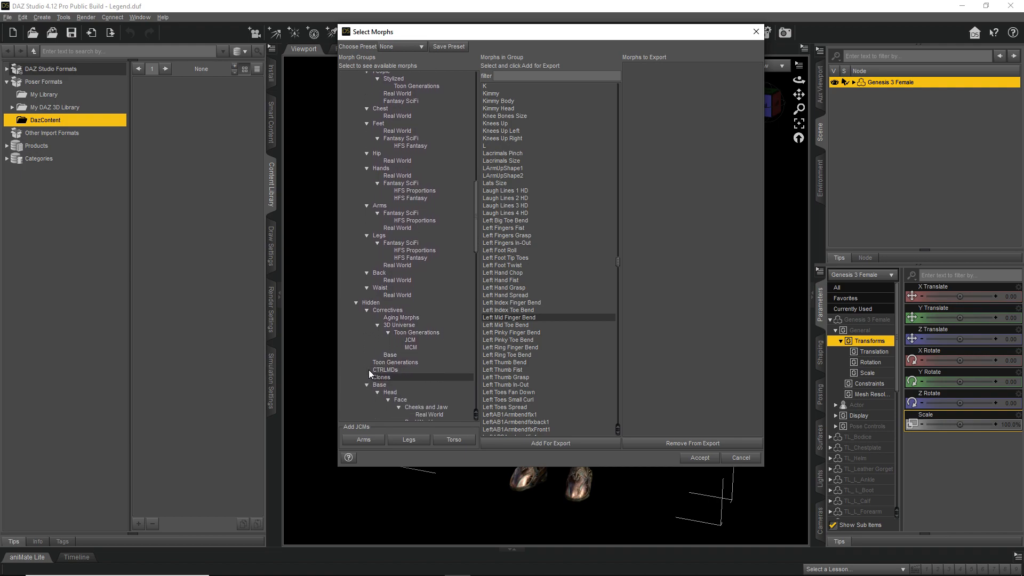
# In the Correctives group, select the range of morphs from pJCMAbdomen2Fwd_40 through pMCMEyesIrisSize_n
pyautogui.click(386, 310)
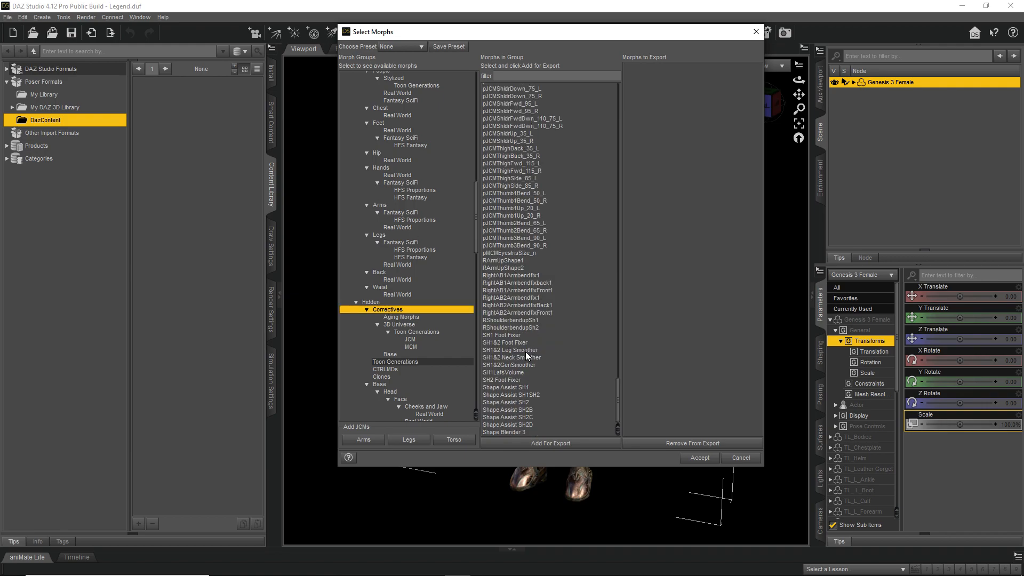
pyautogui.click(502, 254)
pyautogui.scroll(11, 554, 158)
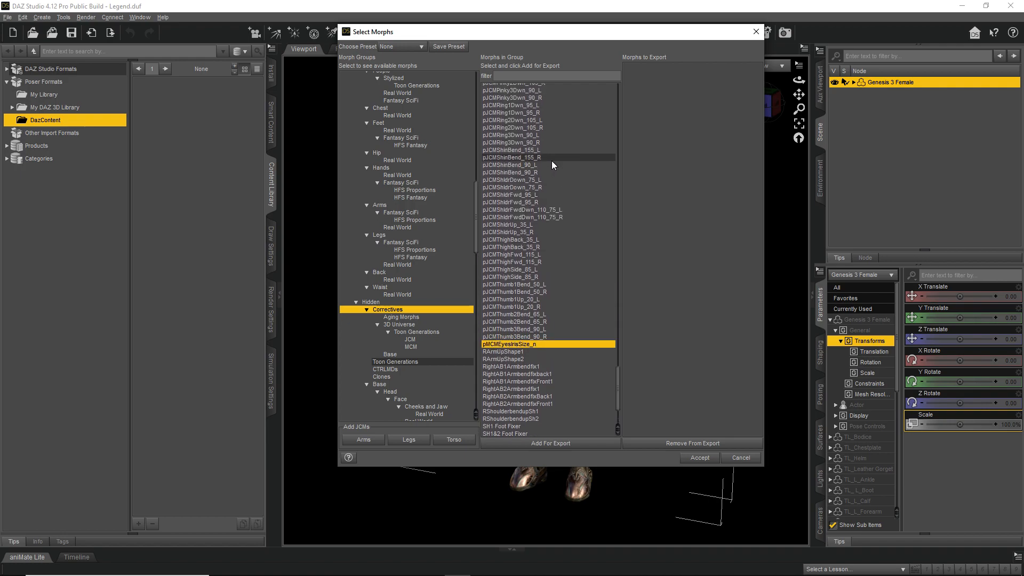
pyautogui.scroll(5, 528, 166)
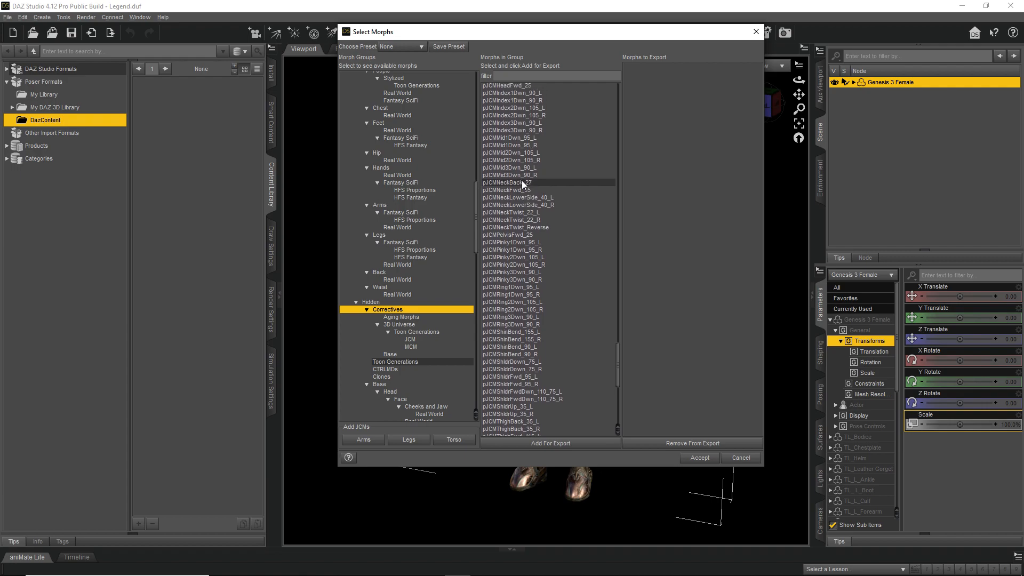
pyautogui.scroll(13, 510, 155)
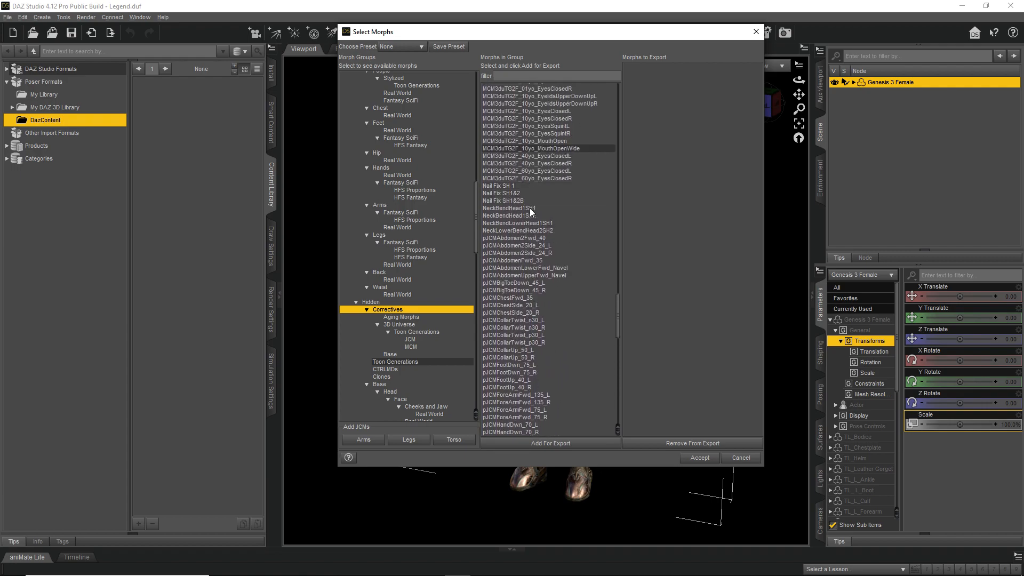
pyautogui.keyDown('shift'); pyautogui.click(509, 240); pyautogui.keyUp('shift')
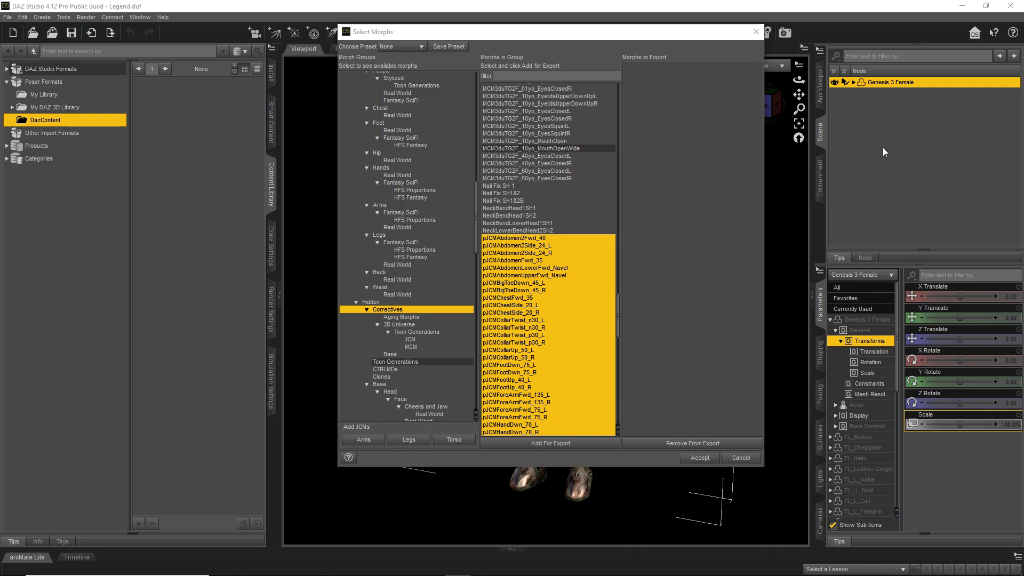
# Discard the morph selection, disable morphs and close the Daz to Unreal settings without sending the figure
pyautogui.click(755, 32)
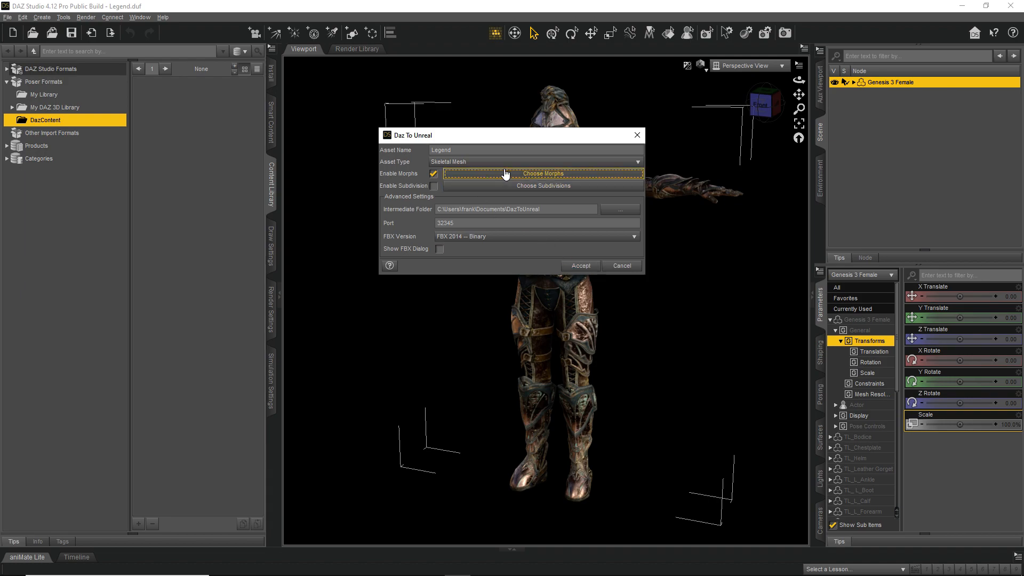
pyautogui.click(433, 174)
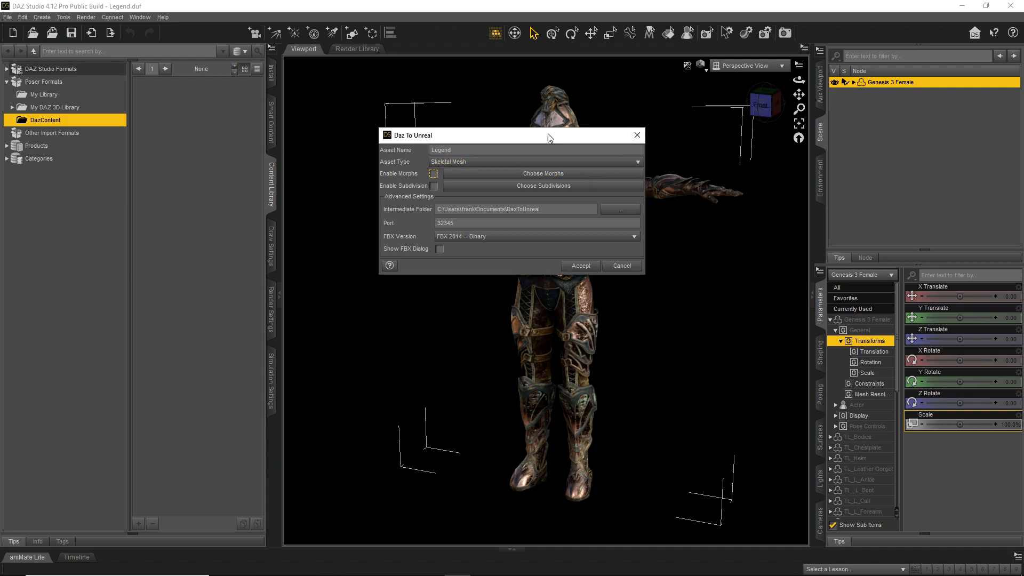
pyautogui.click(637, 140)
pyautogui.click(636, 136)
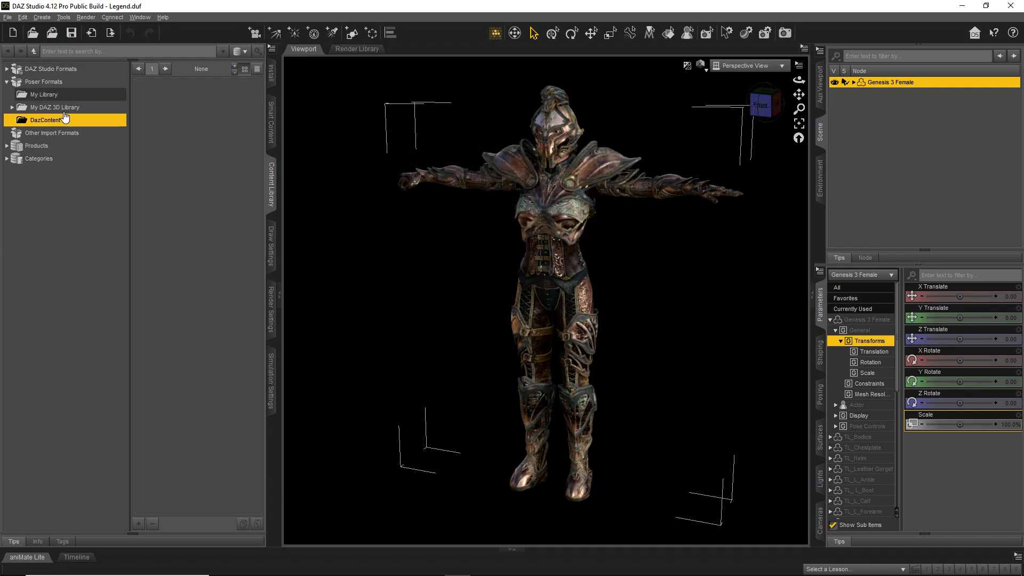
# Expand Genesis 3 Female in the scene hierarchy to inspect its armor pieces, and set the viewport draw style to Texture Shaded
pyautogui.click(854, 82)
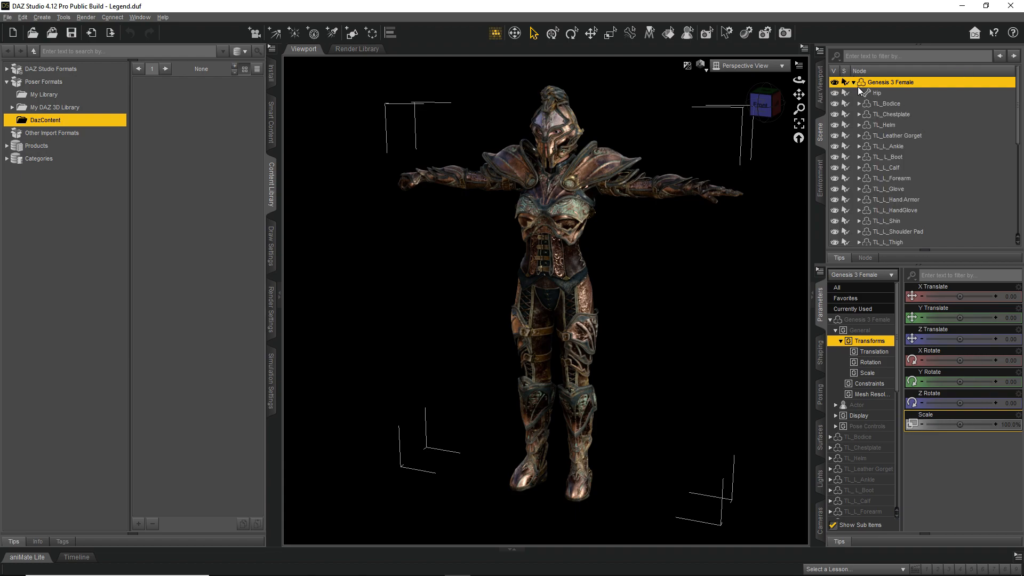
pyautogui.scroll(-2, 901, 111)
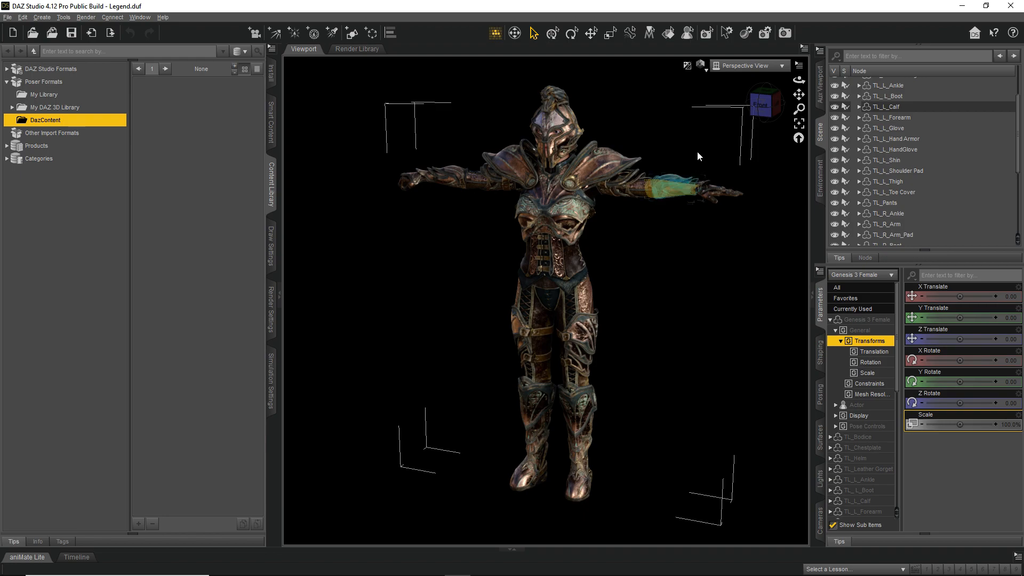
pyautogui.click(702, 68)
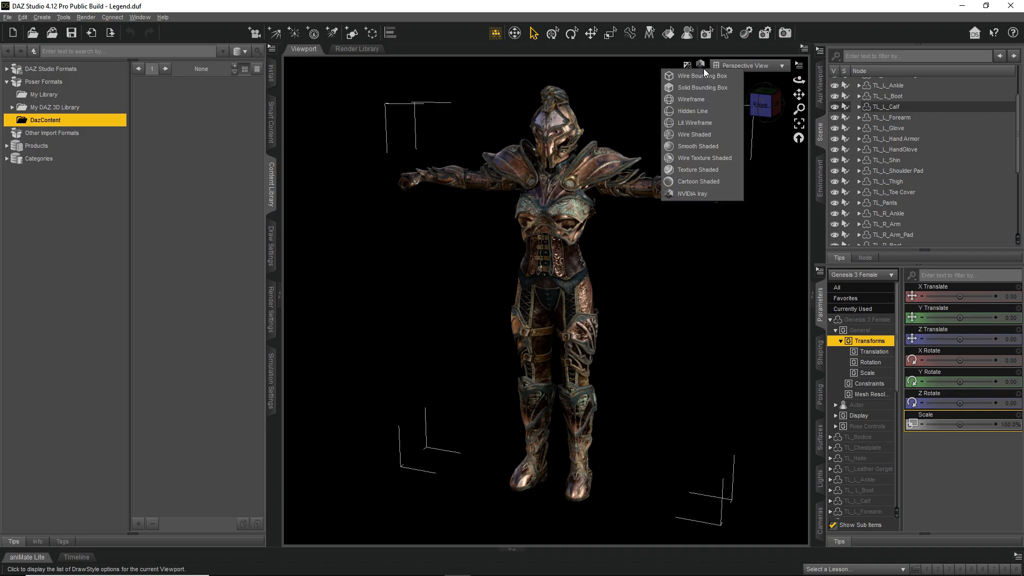
pyautogui.click(711, 170)
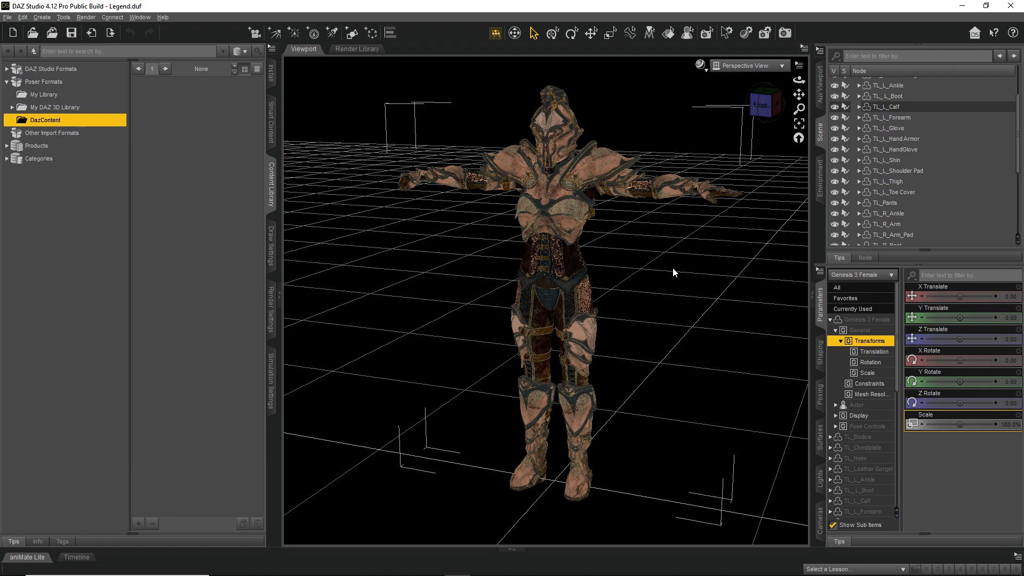
# Select the armor pieces from TL_Bodice through TL_L_Arm_Pad in the scene hierarchy to review them, then leave only TL_L_Hand Armor selected
pyautogui.scroll(3, 965, 202)
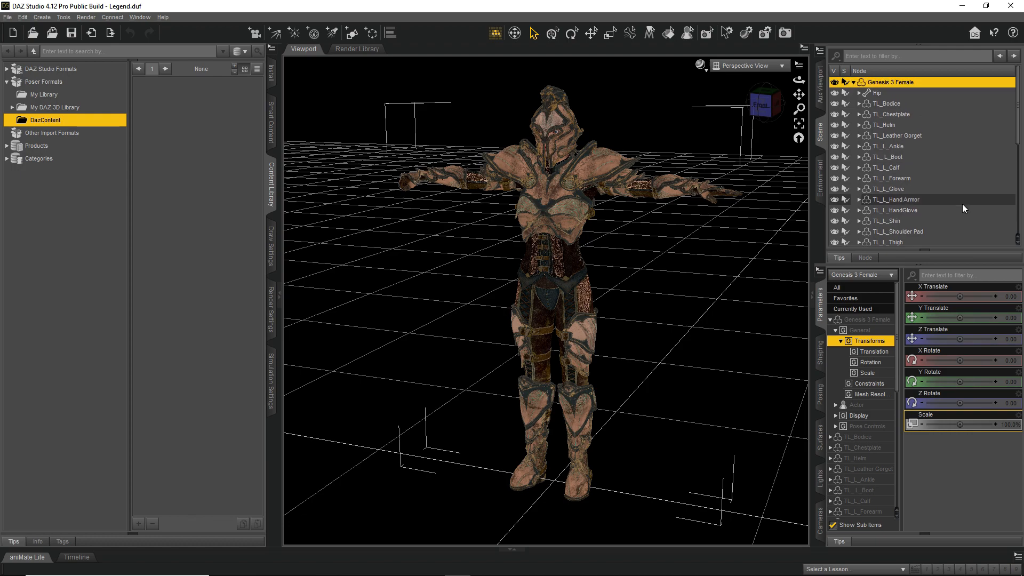
pyautogui.click(886, 103)
pyautogui.scroll(-8, 933, 178)
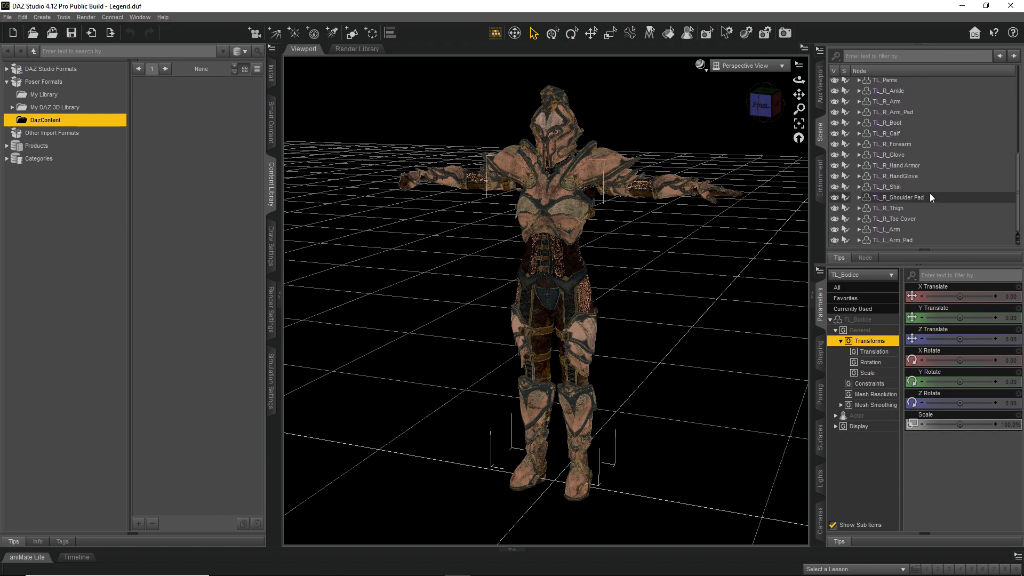
pyautogui.keyDown('shift'); pyautogui.click(901, 240); pyautogui.keyUp('shift')
pyautogui.scroll(5, 960, 204)
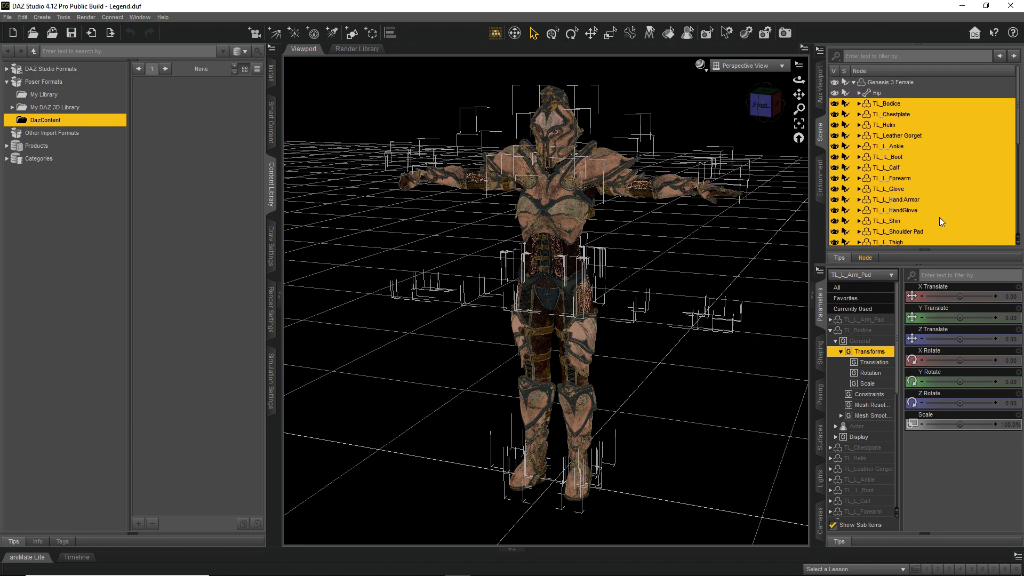
pyautogui.doubleClick(937, 200)
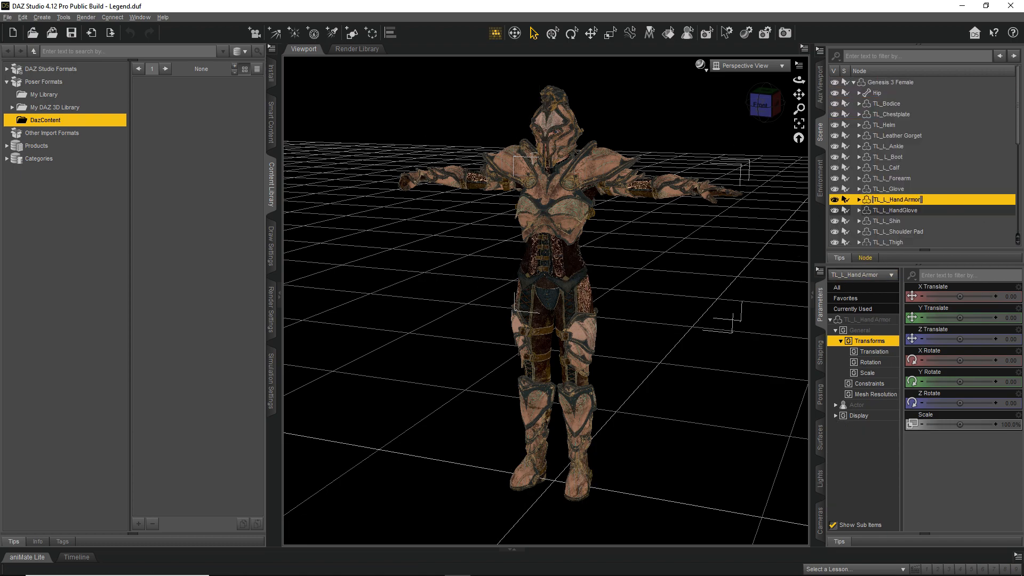
# Switch to the browser's The Legend for Genesis 3 and 8 Female(s) product page and view the all-pieces and style variant images
pyautogui.moveTo(1023, 328); pyautogui.dragTo(488, 0)
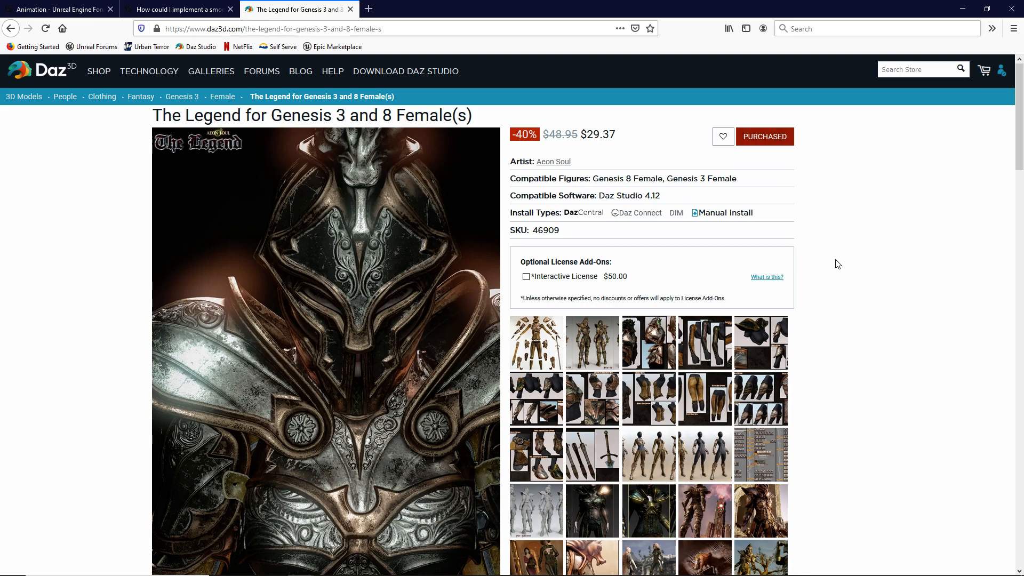
pyautogui.click(535, 337)
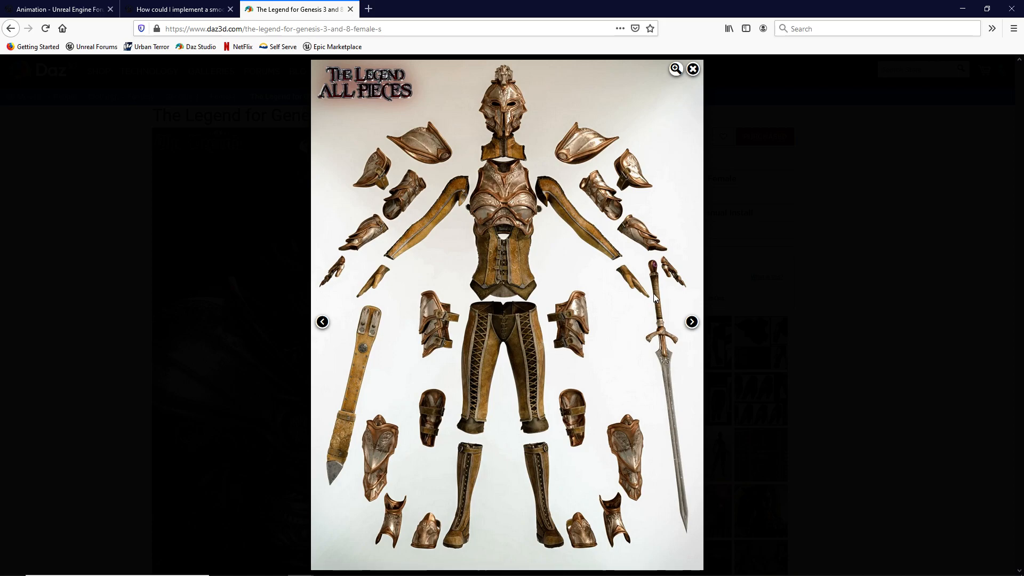
pyautogui.click(692, 322)
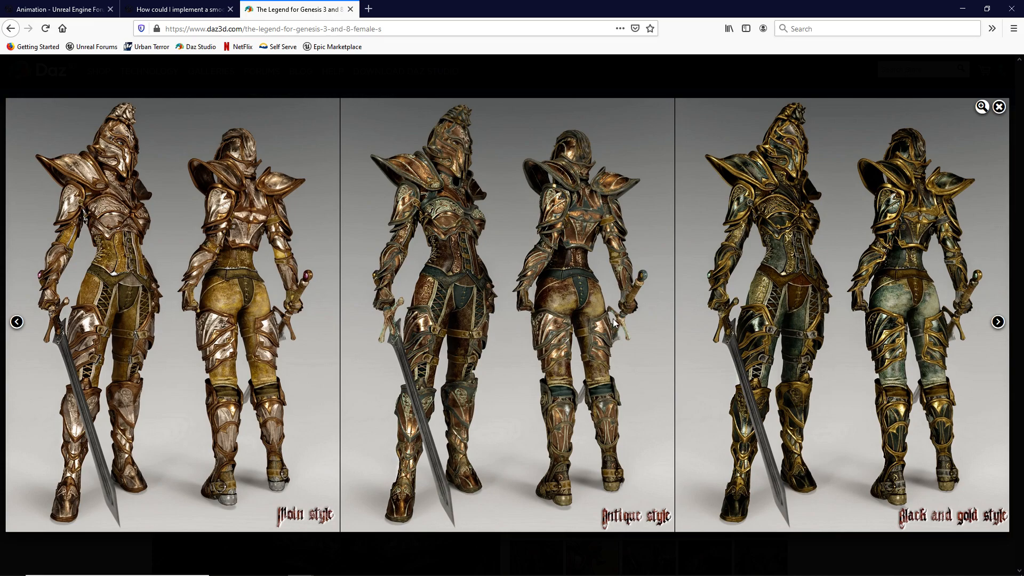
# Browse the product gallery images of the individual armor pieces and their color and hide options, from the helm to the sword and scabbard
pyautogui.click(997, 321)
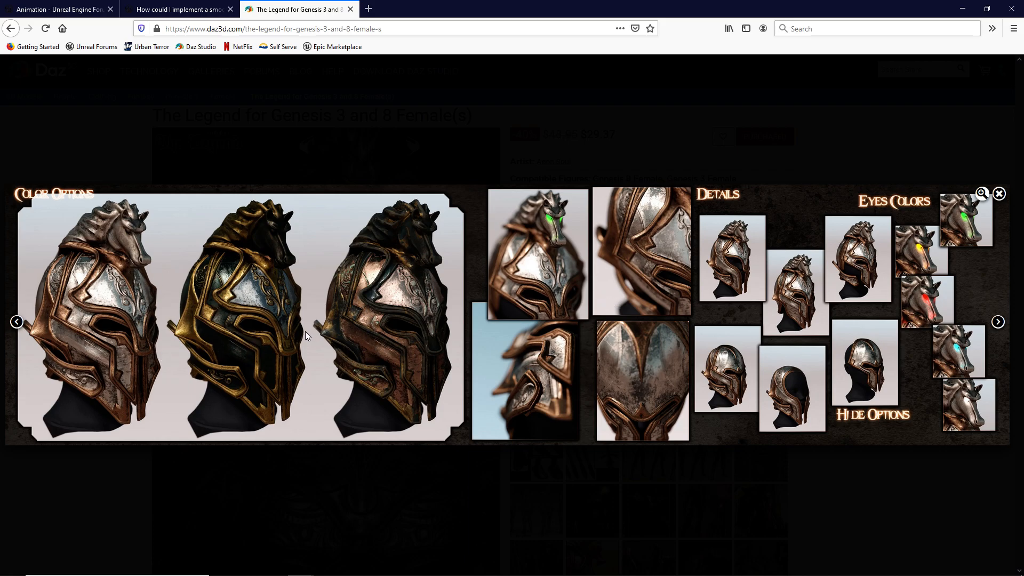
pyautogui.click(998, 323)
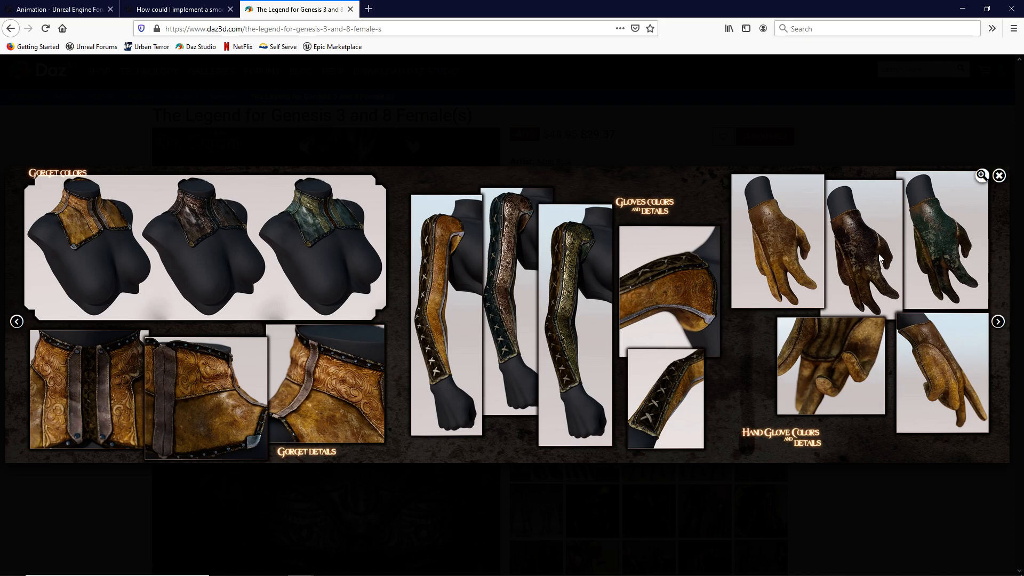
pyautogui.click(998, 321)
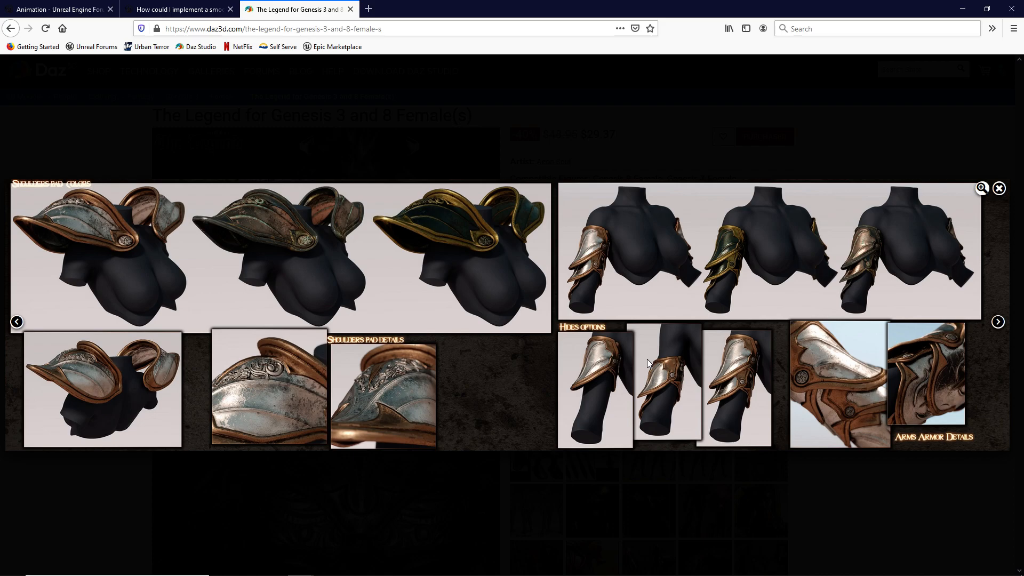
pyautogui.click(997, 322)
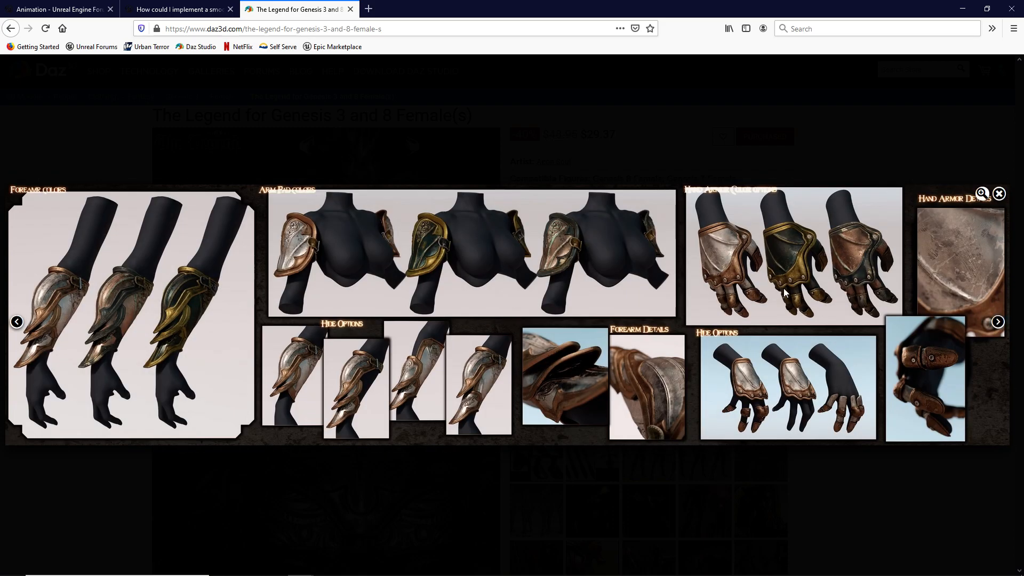
pyautogui.click(998, 322)
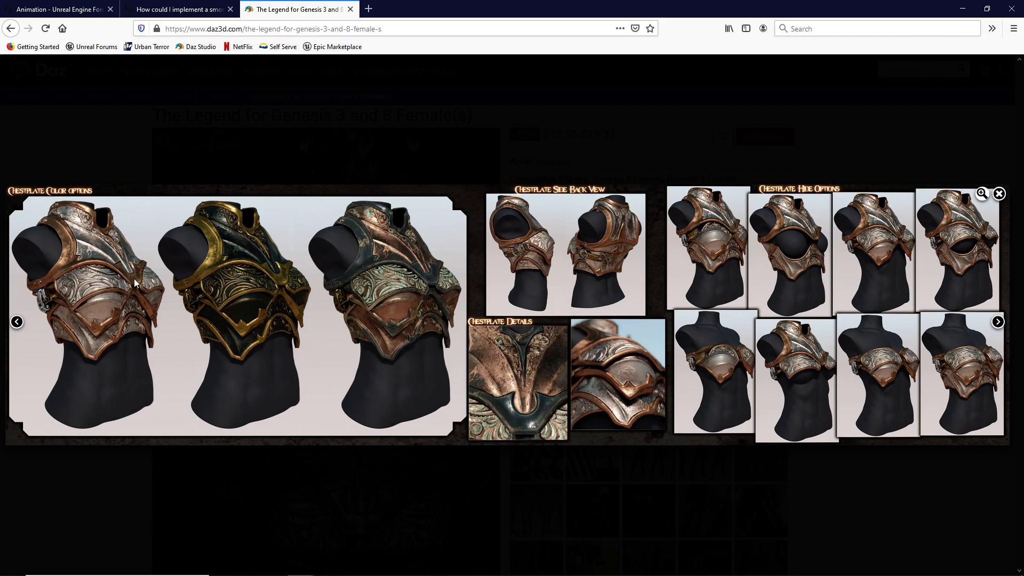
pyautogui.click(998, 322)
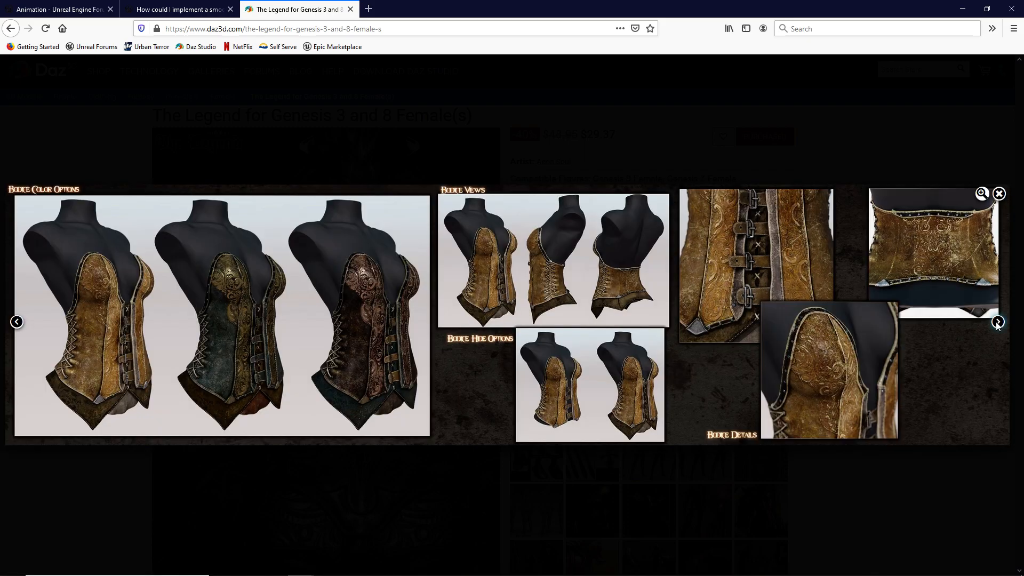
pyautogui.click(997, 323)
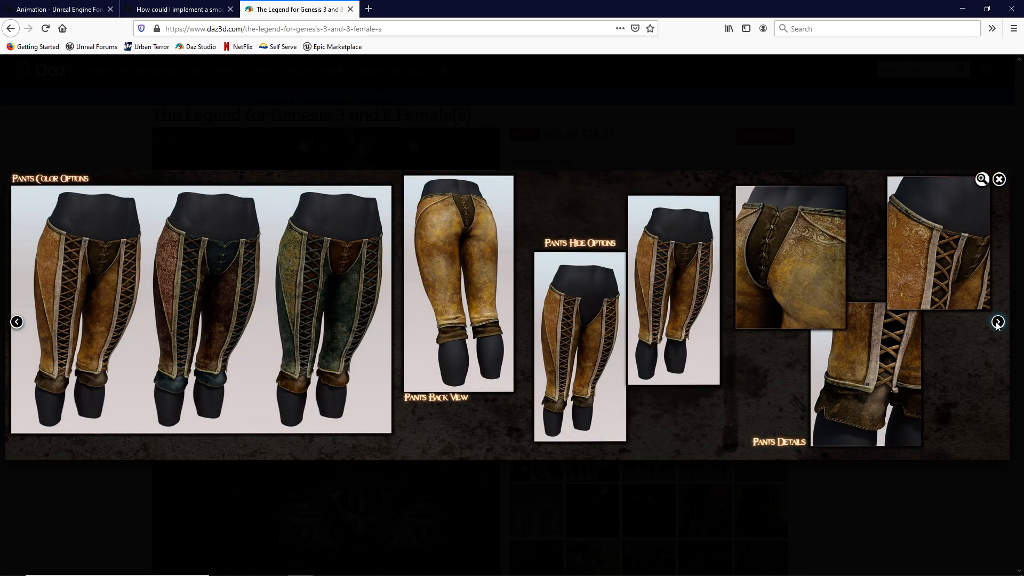
pyautogui.click(998, 323)
pyautogui.click(998, 323)
pyautogui.click(997, 322)
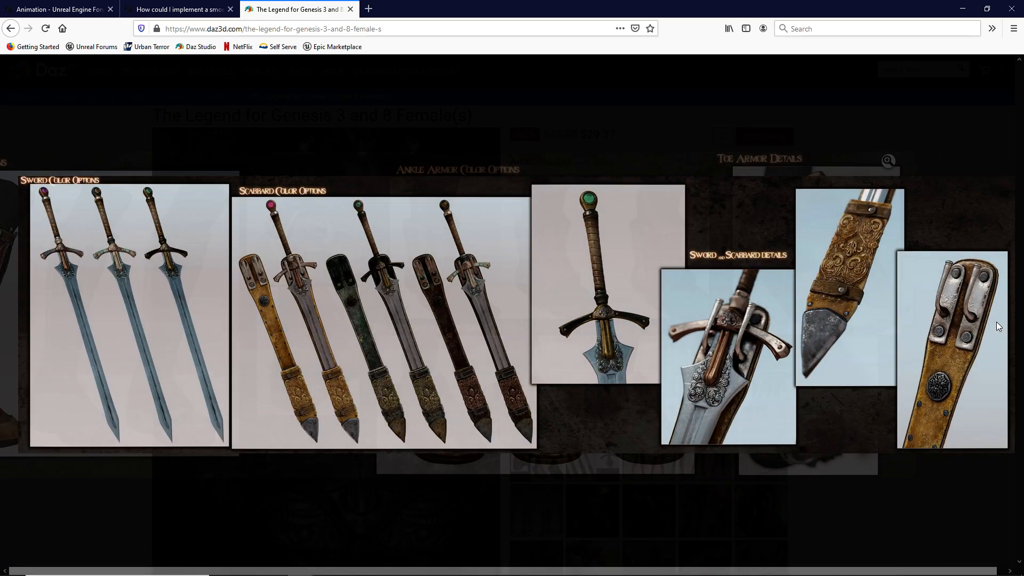
# Examine the gallery images of the outfit presets, the content library listing and the mesh with and without displacements
pyautogui.click(997, 322)
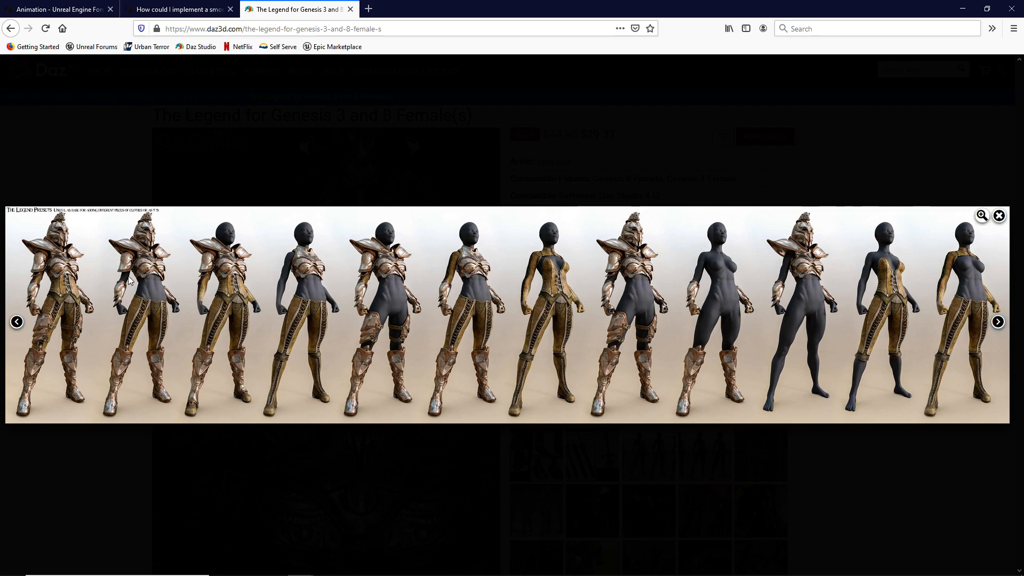
pyautogui.click(996, 322)
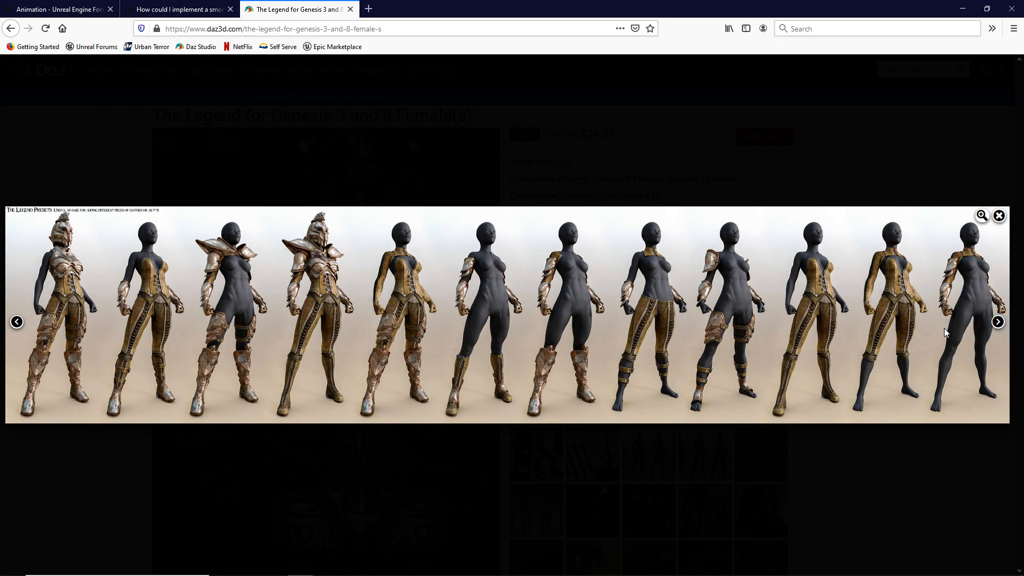
pyautogui.click(996, 324)
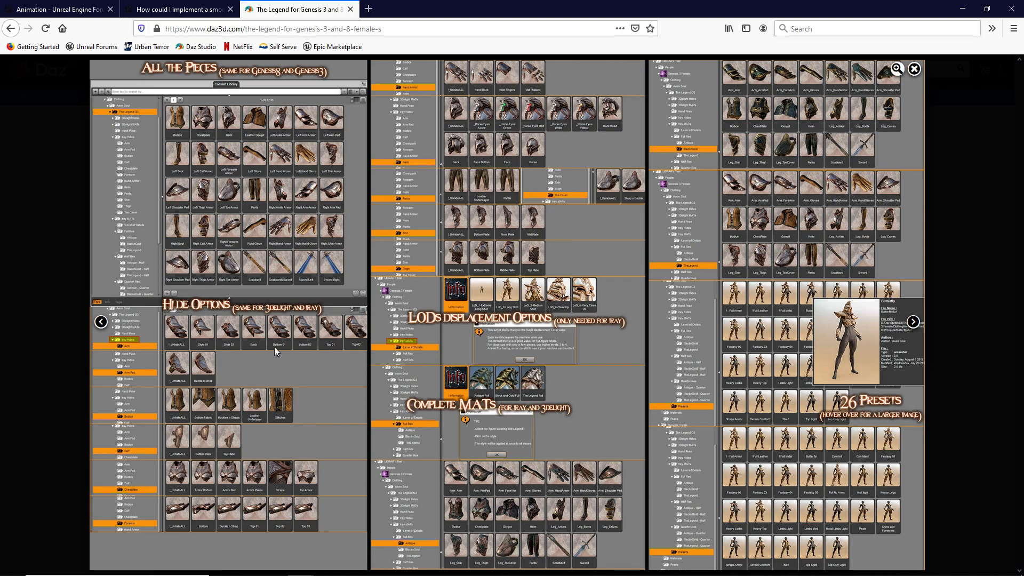
pyautogui.click(912, 322)
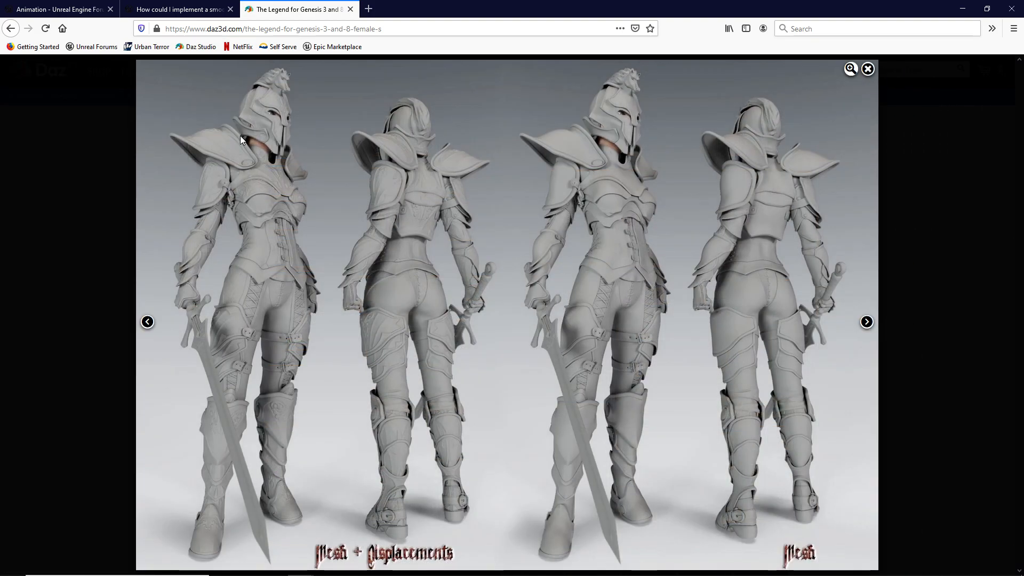
# View the gallery's close-ups of the armor styles and the promotional renders from the burning tower to the horse-head helm crest
pyautogui.click(866, 323)
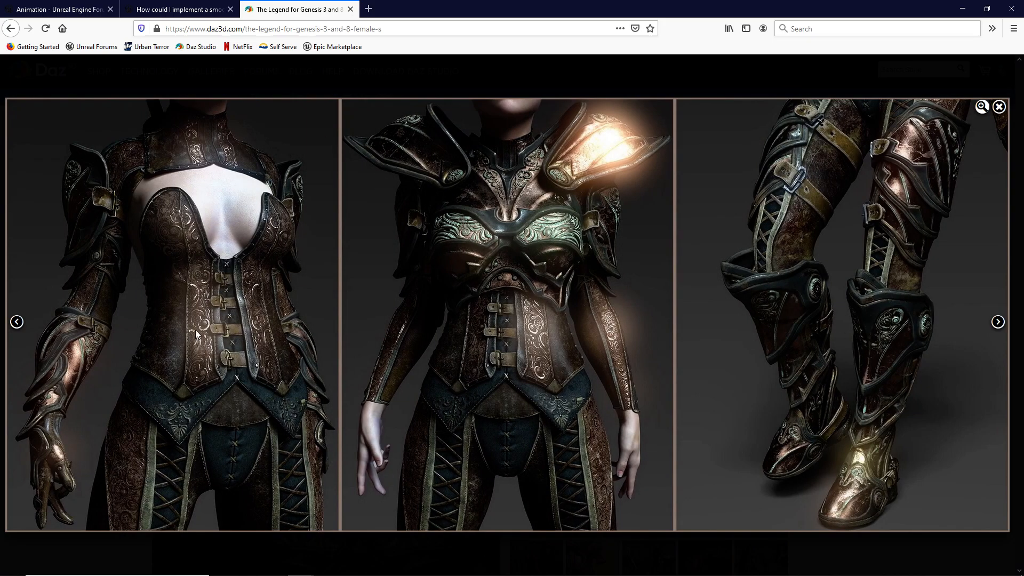
pyautogui.click(997, 321)
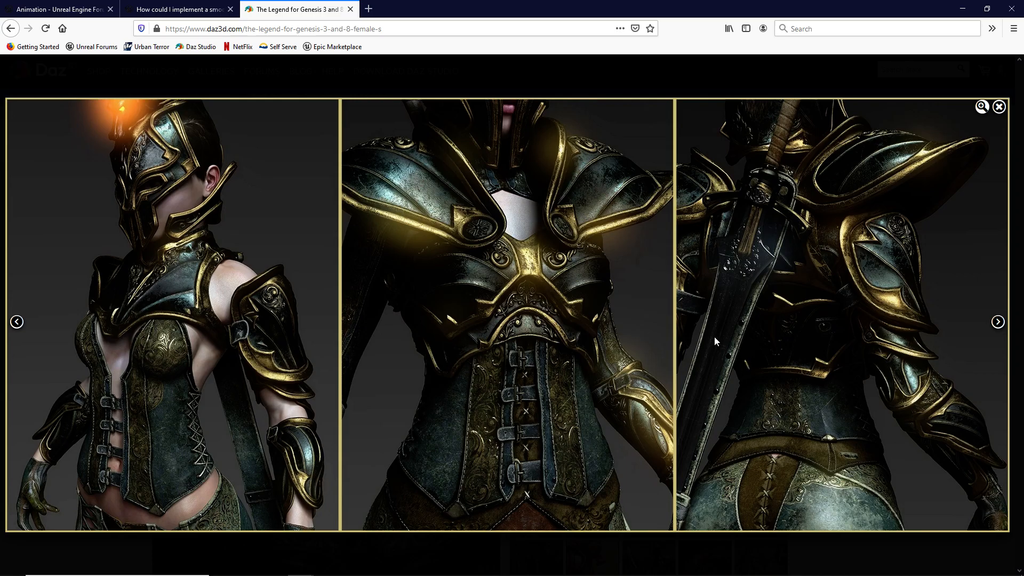
pyautogui.click(998, 322)
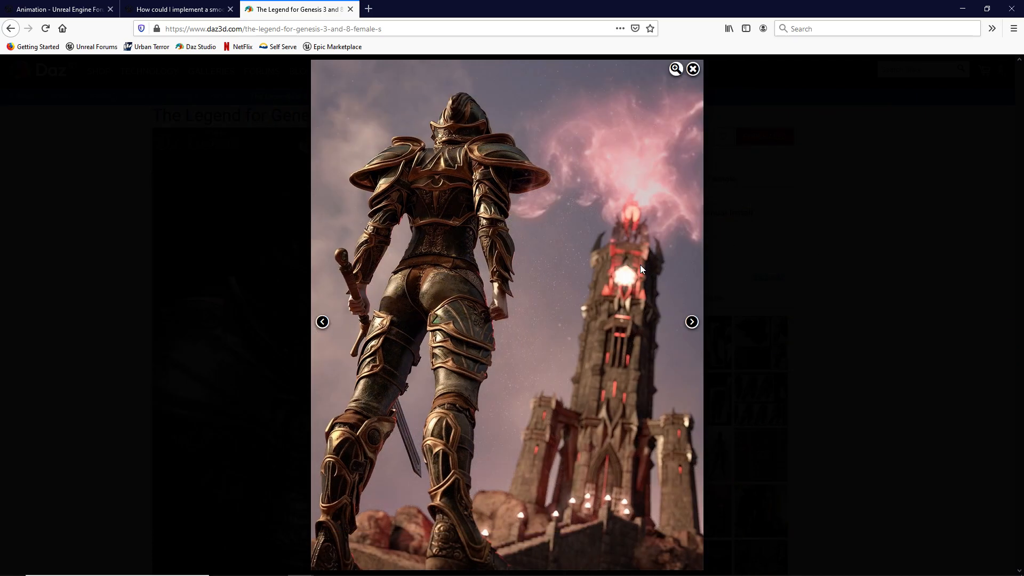
pyautogui.click(691, 322)
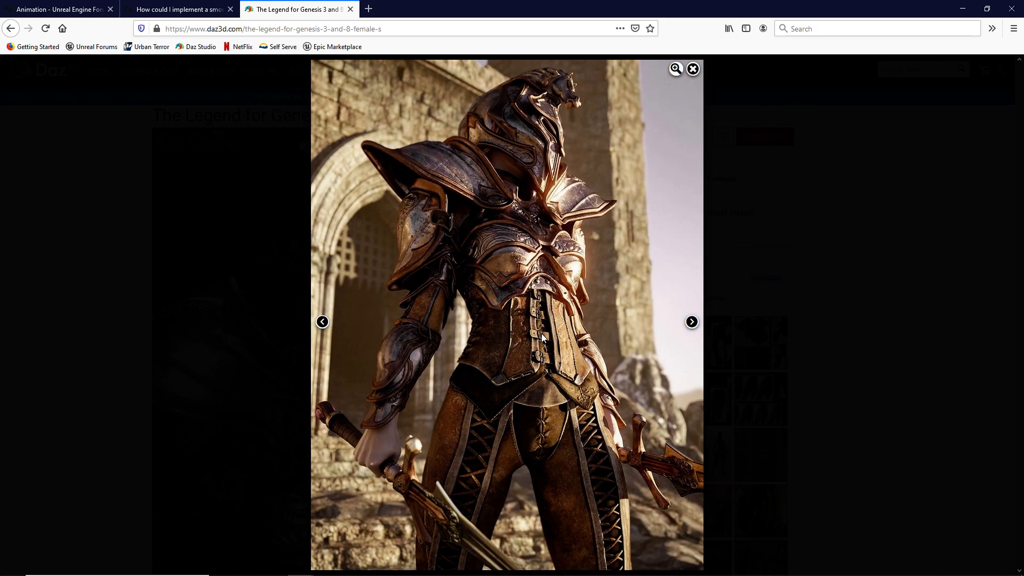
pyautogui.click(691, 322)
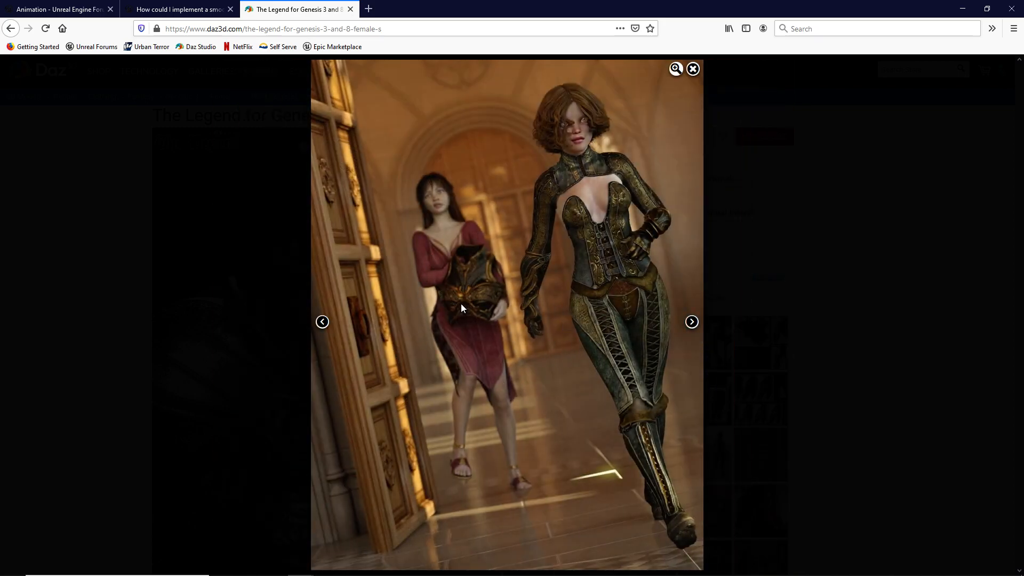
pyautogui.click(692, 321)
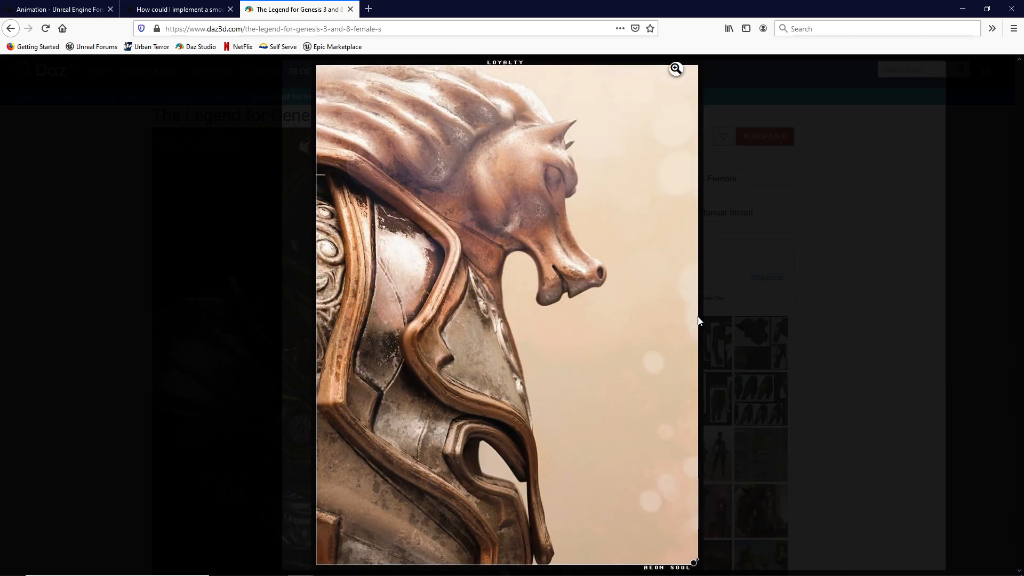
# Browse the promotional renders from the courtyard sword duel through the dungeon, forest creature and alchemist scenes to the dojo confrontation
pyautogui.click(698, 320)
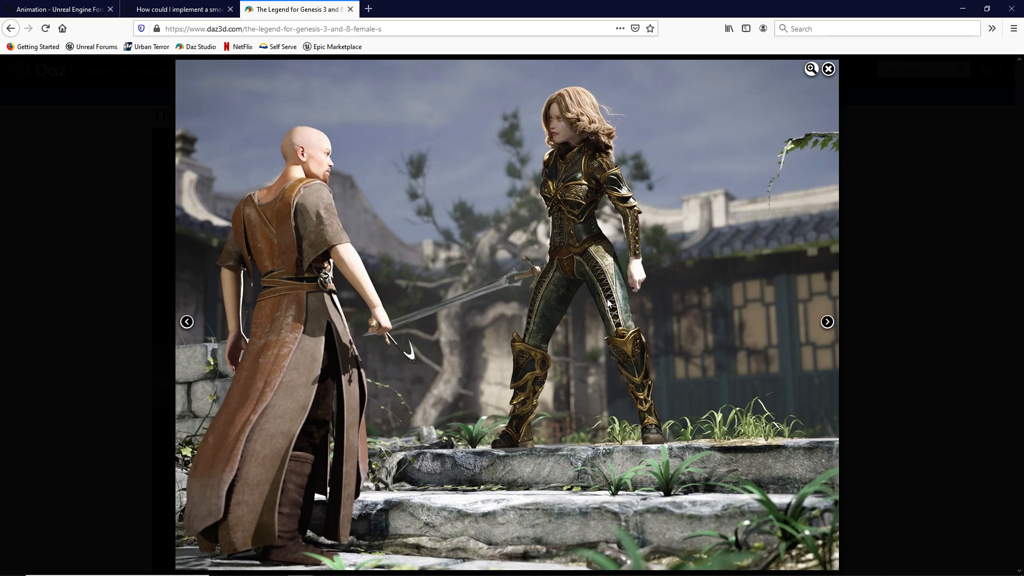
pyautogui.click(826, 322)
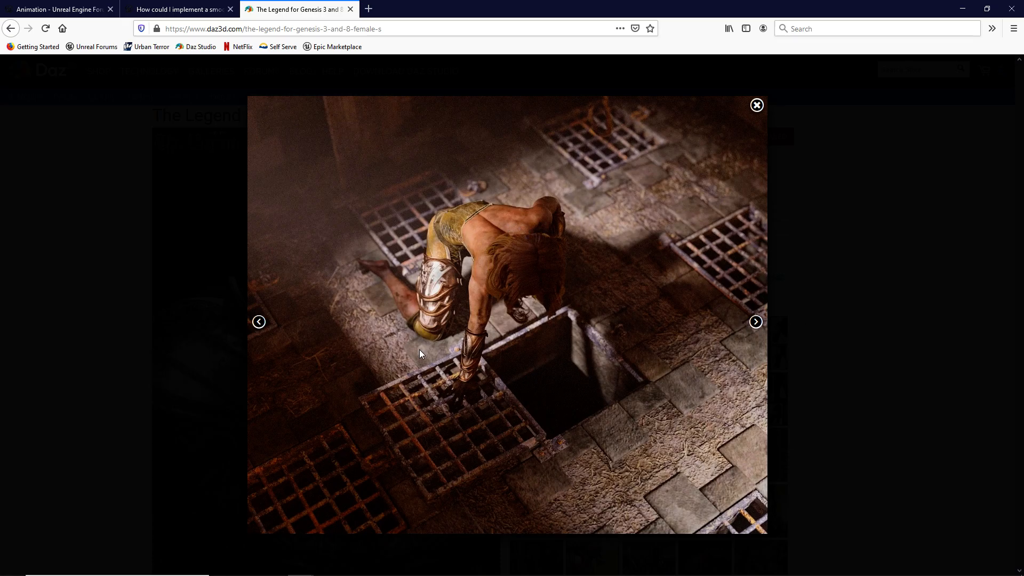
pyautogui.click(755, 321)
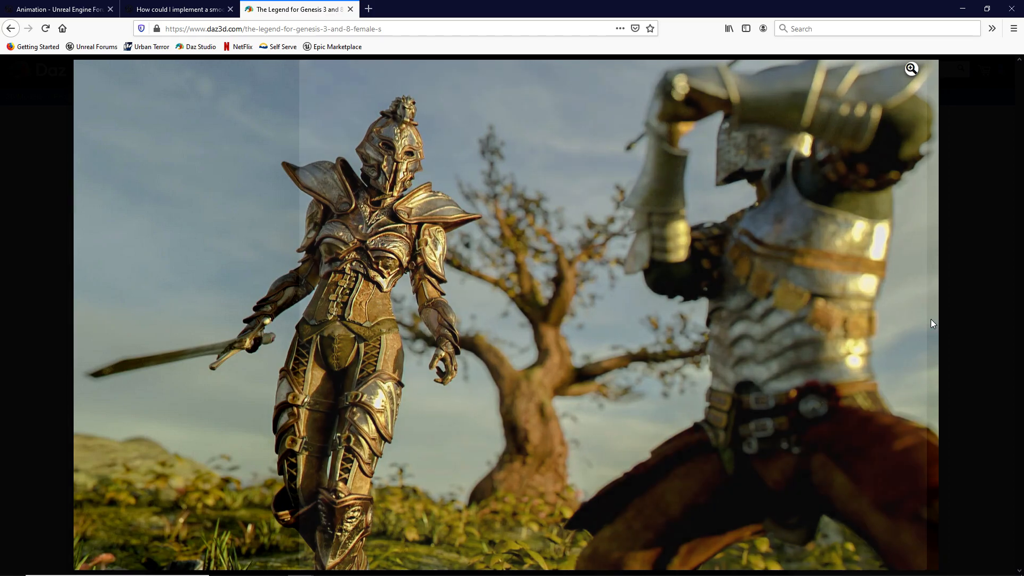
pyautogui.click(929, 321)
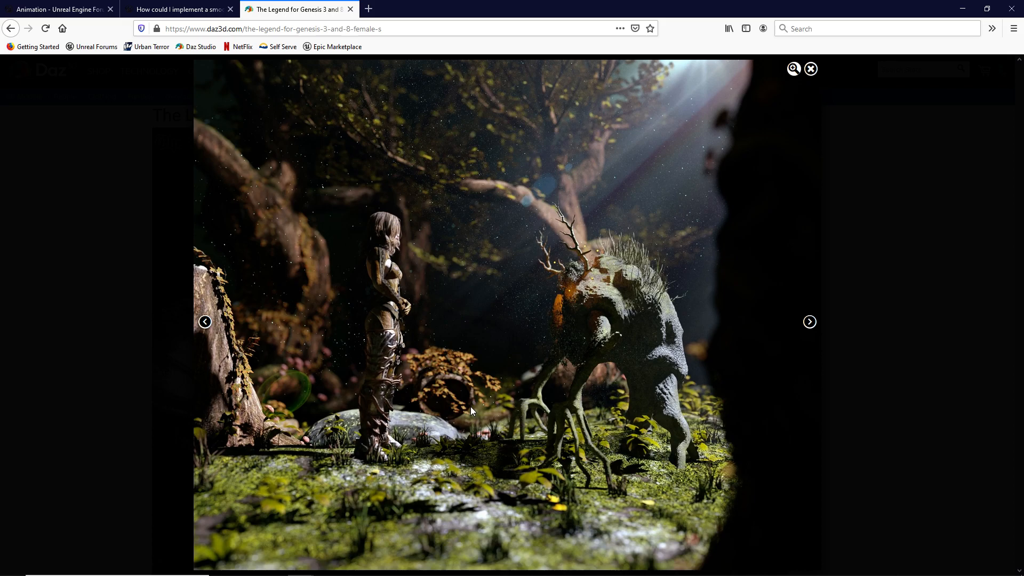
pyautogui.click(809, 321)
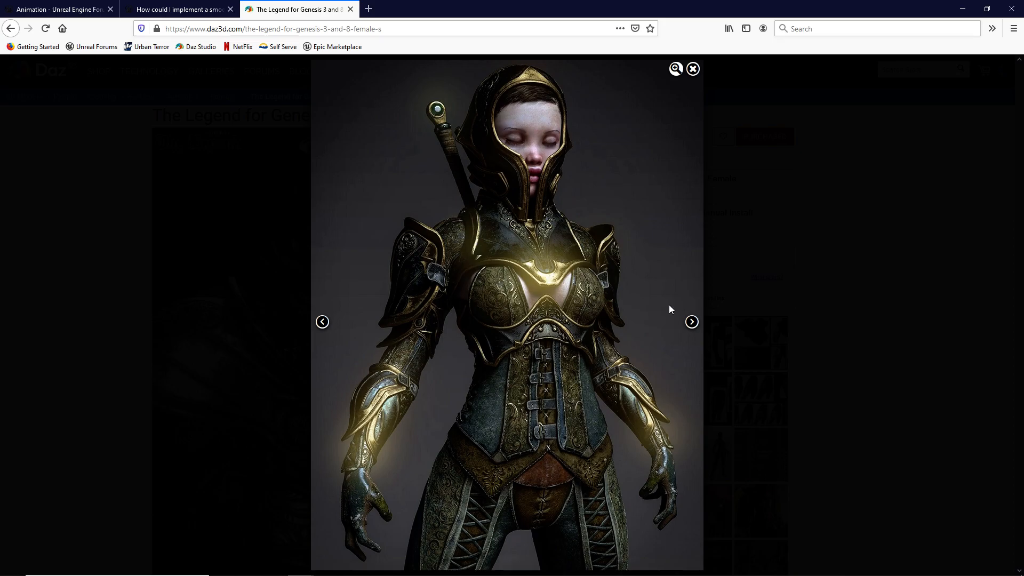
pyautogui.click(691, 322)
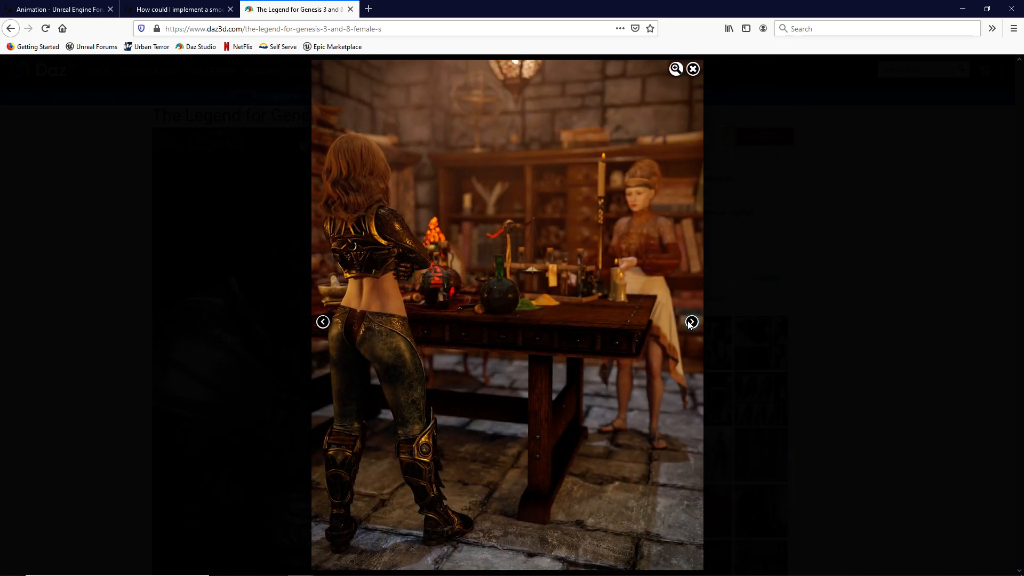
pyautogui.click(691, 323)
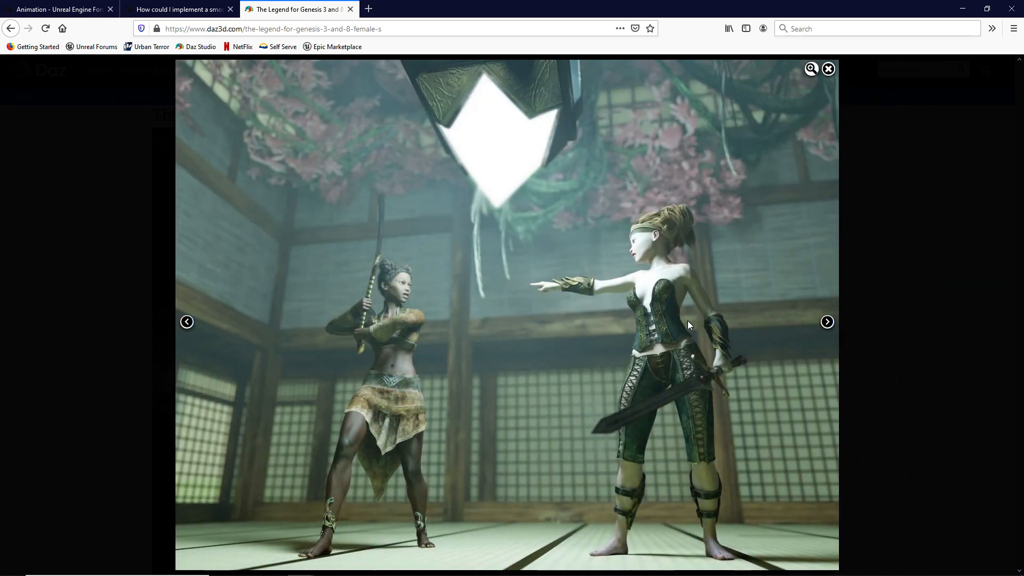
# Browse the remaining promotional renders, from the running armored warrior through the hanging cages and monster fight to the goblin scene
pyautogui.click(826, 322)
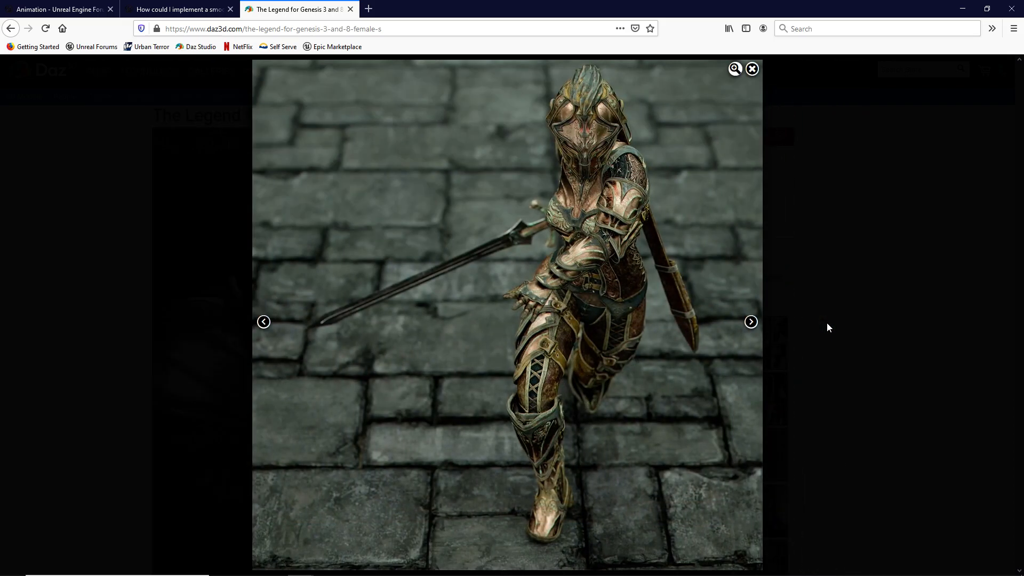
pyautogui.click(751, 322)
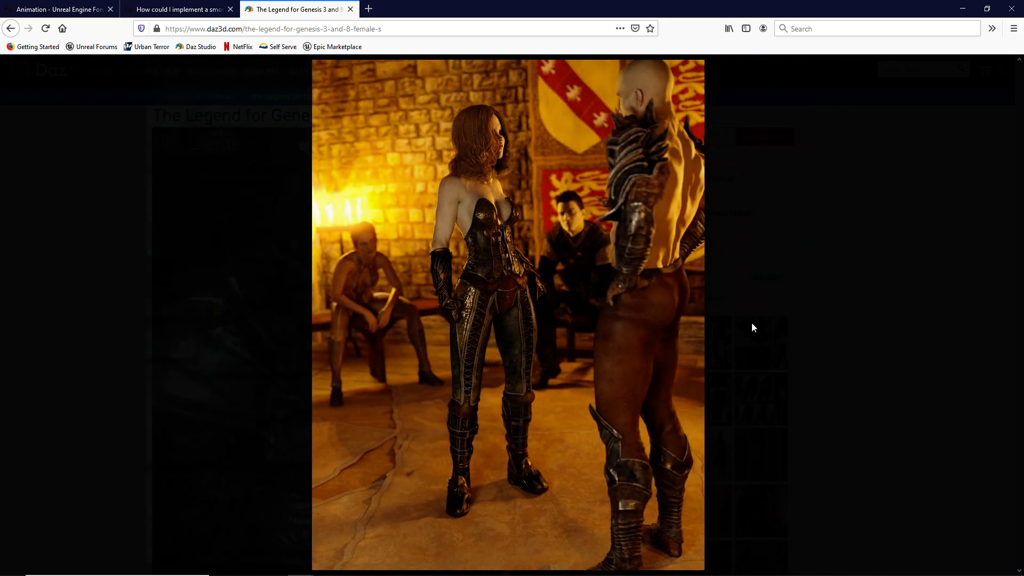
pyautogui.click(691, 322)
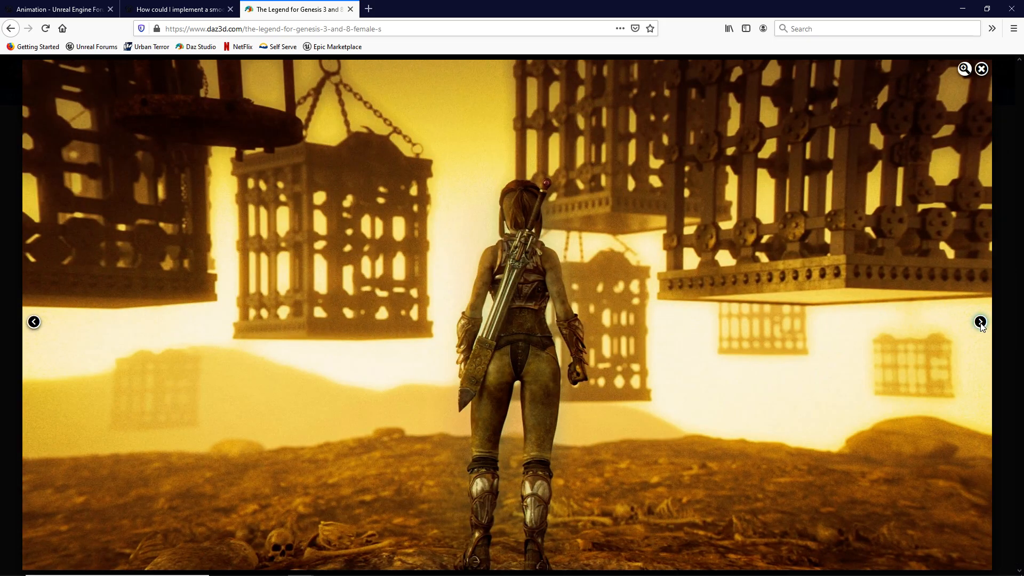
pyautogui.click(981, 322)
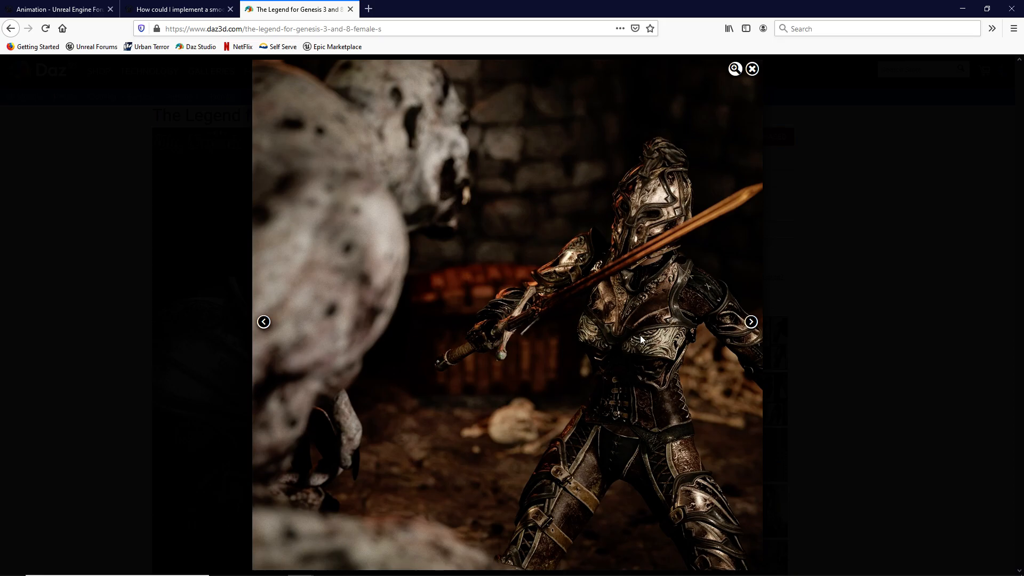
pyautogui.click(752, 321)
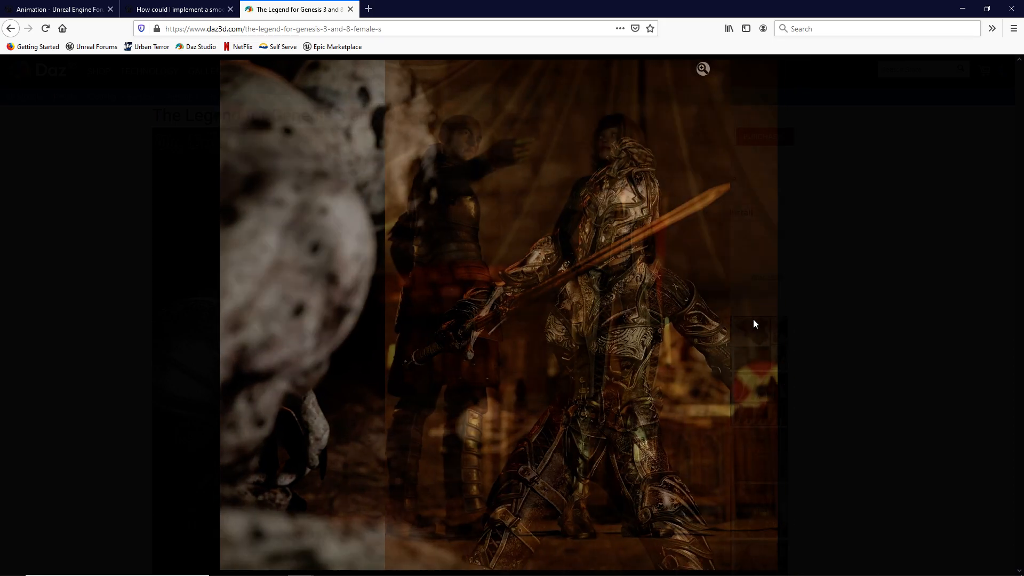
pyautogui.click(691, 322)
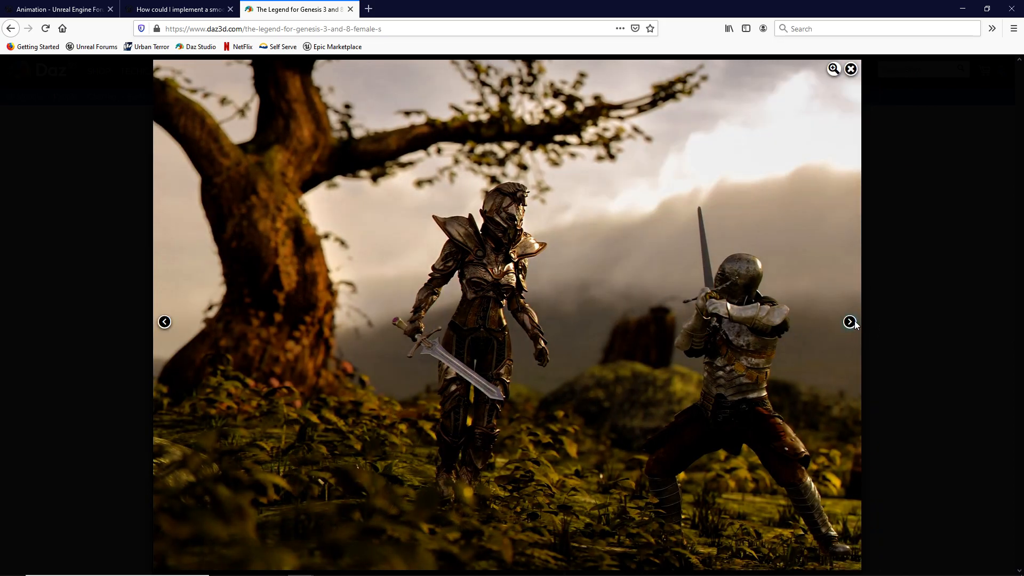
pyautogui.click(850, 322)
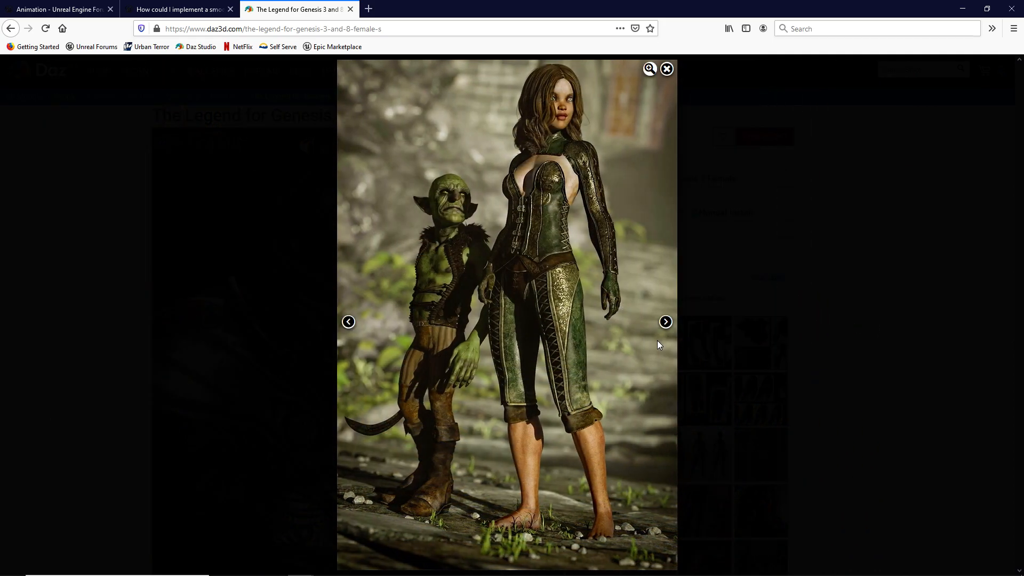
# Review the two mix-and-match outfit images, from The Brave Warmage to The Sci-Fi Knight, and close the gallery
pyautogui.click(665, 322)
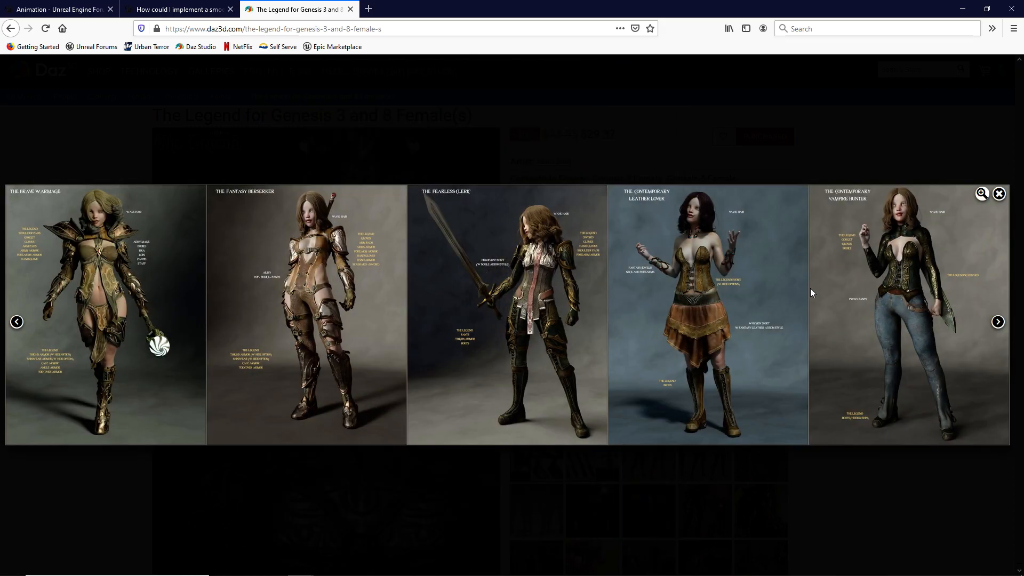
pyautogui.click(997, 323)
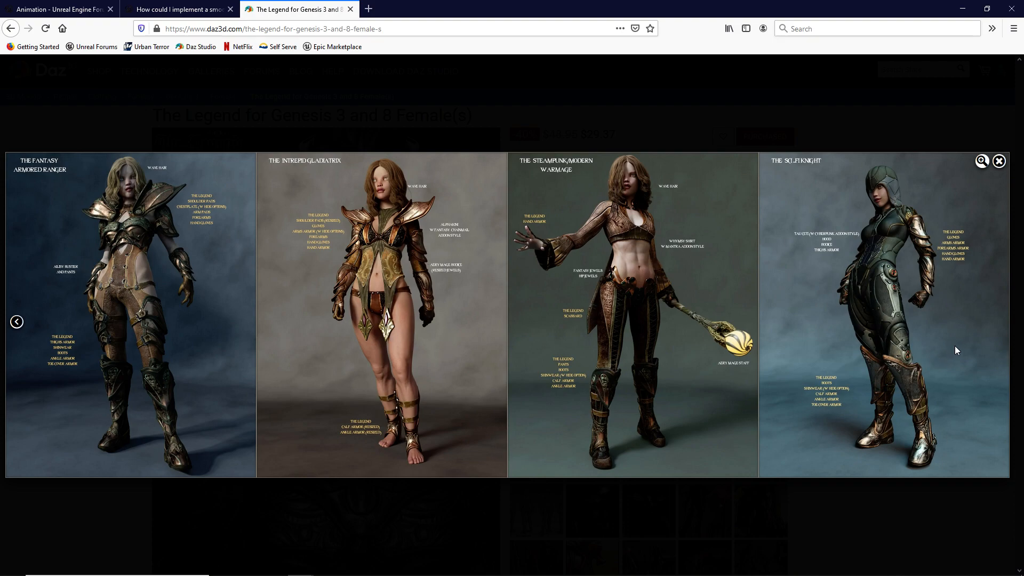
pyautogui.click(998, 162)
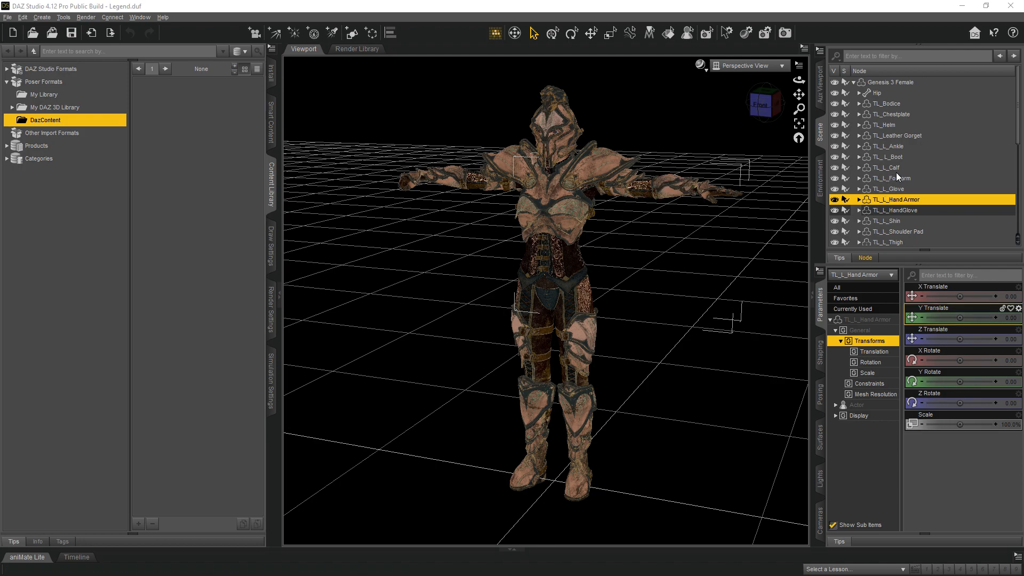
# In Daz Studio, select the Genesis 3 Female figure, show all its parameters and look through the arm, chest and foot morphs
pyautogui.click(901, 83)
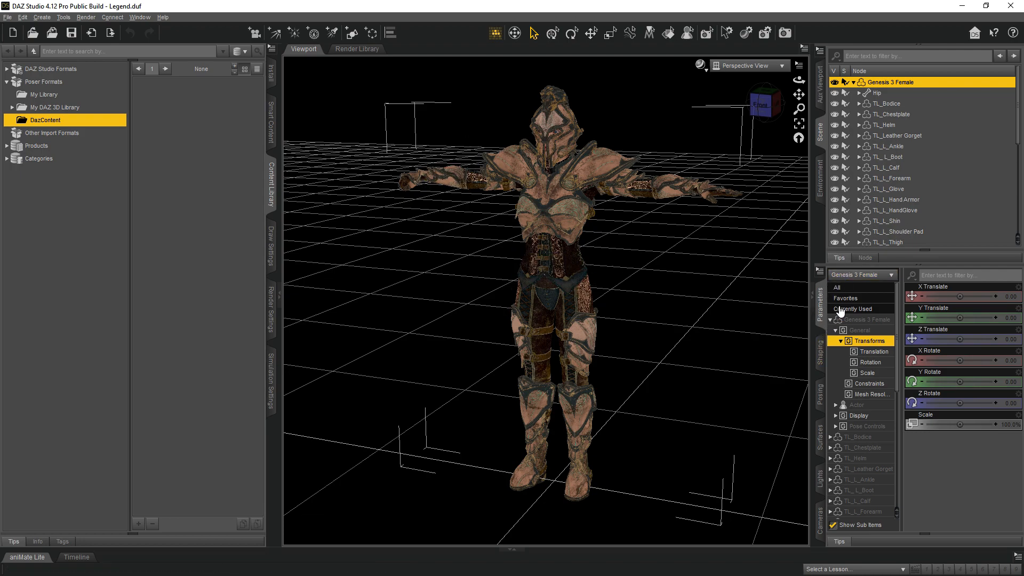
pyautogui.click(847, 289)
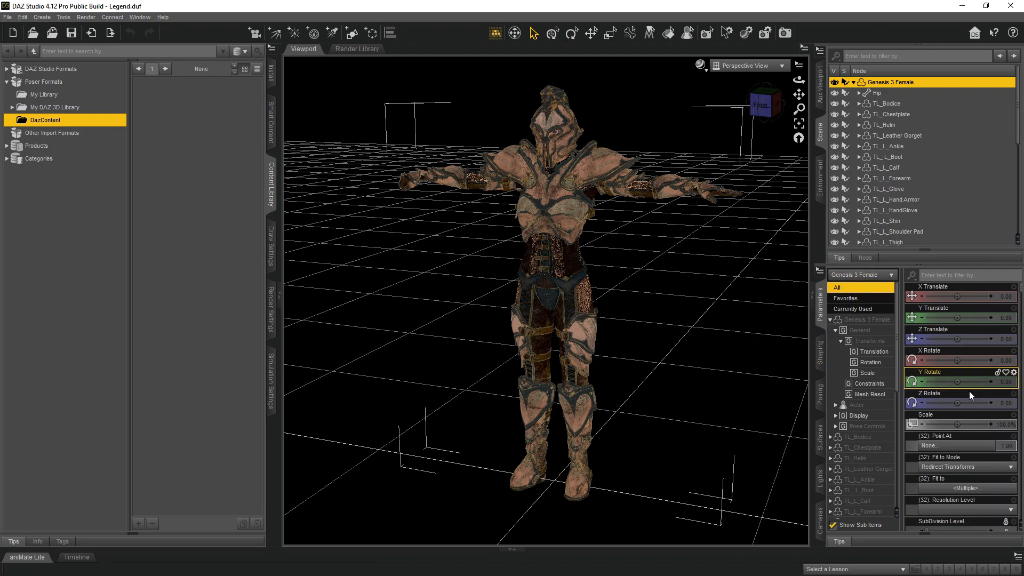
pyautogui.scroll(-15, 942, 408)
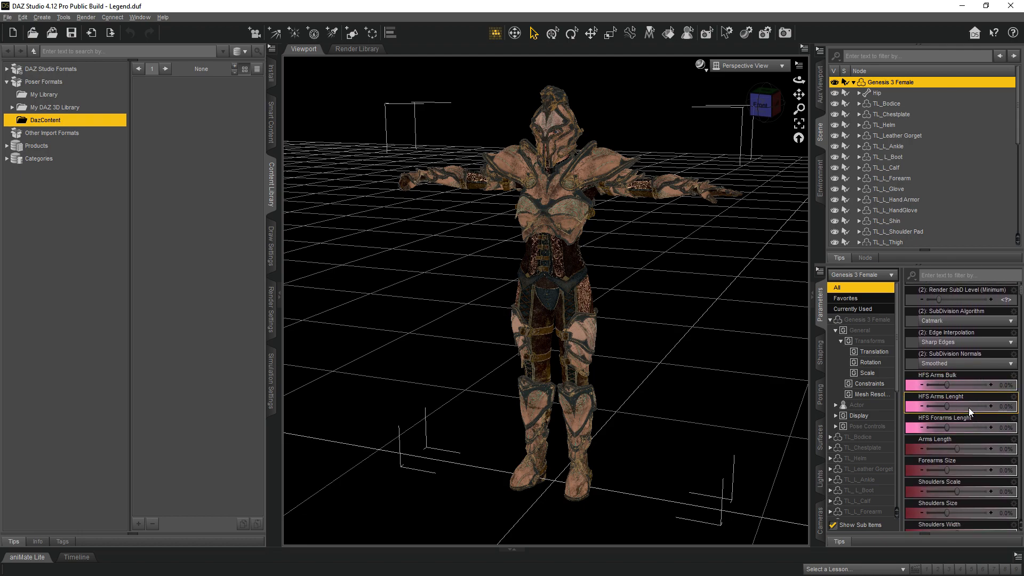
pyautogui.scroll(-3, 968, 399)
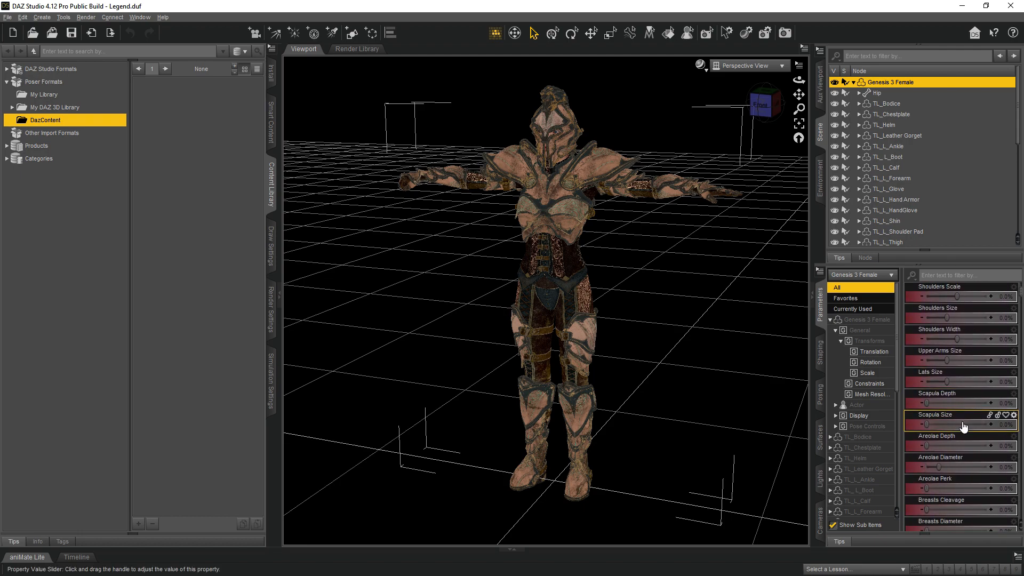
pyautogui.scroll(-7, 963, 419)
pyautogui.scroll(-10, 960, 425)
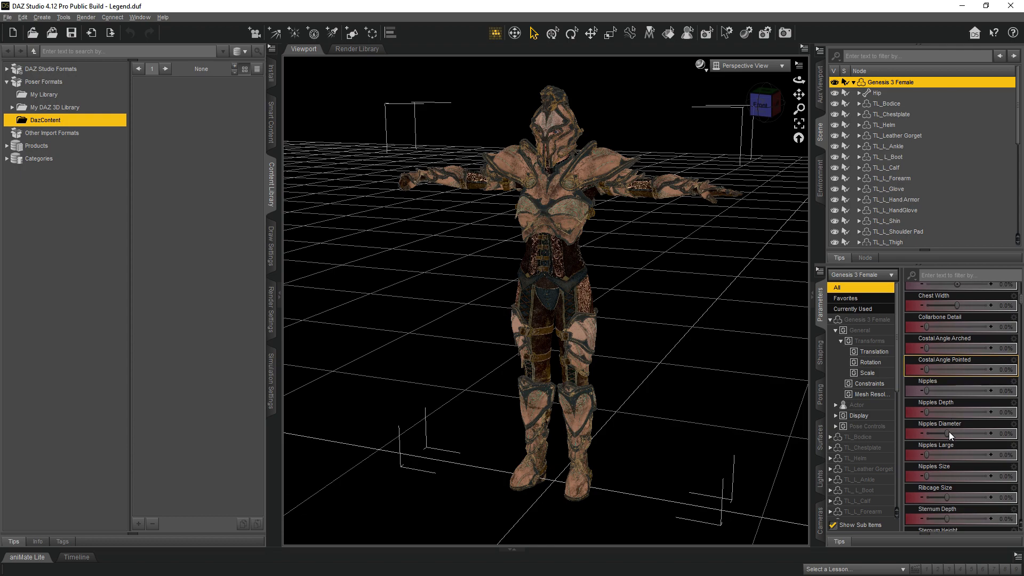
pyautogui.scroll(-10, 948, 432)
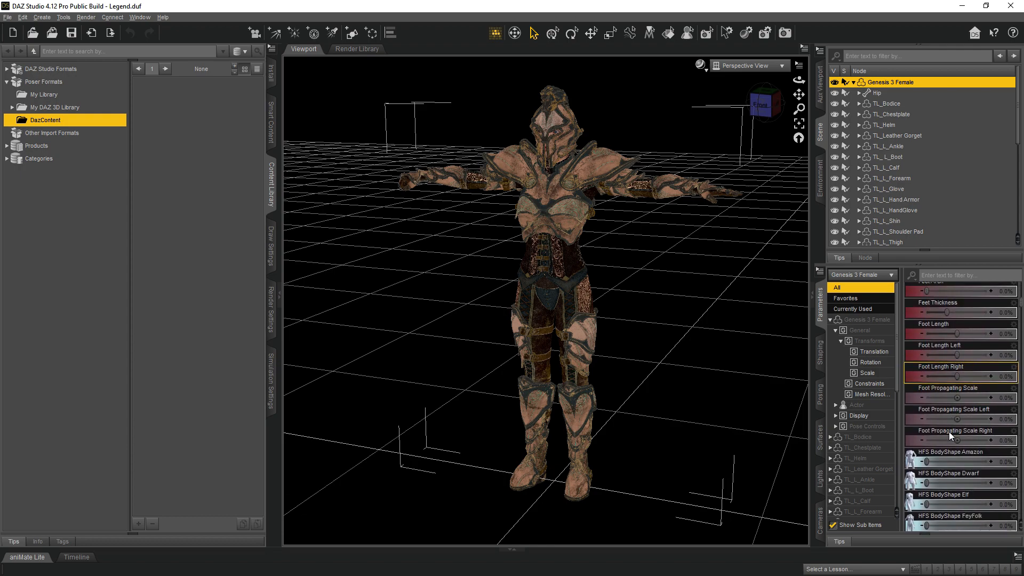
# Examine the figure's HFS BodyShape morphs, from Amazon and Dwarf to Zombie and ZooFolk4Bra
pyautogui.scroll(-7, 949, 435)
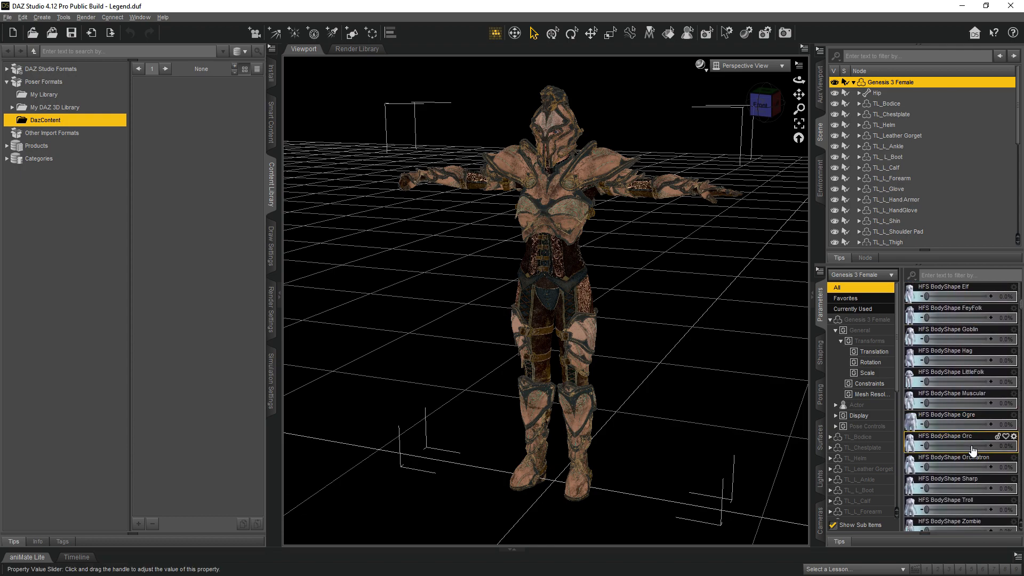
pyautogui.scroll(-6, 959, 449)
pyautogui.scroll(-1, 955, 441)
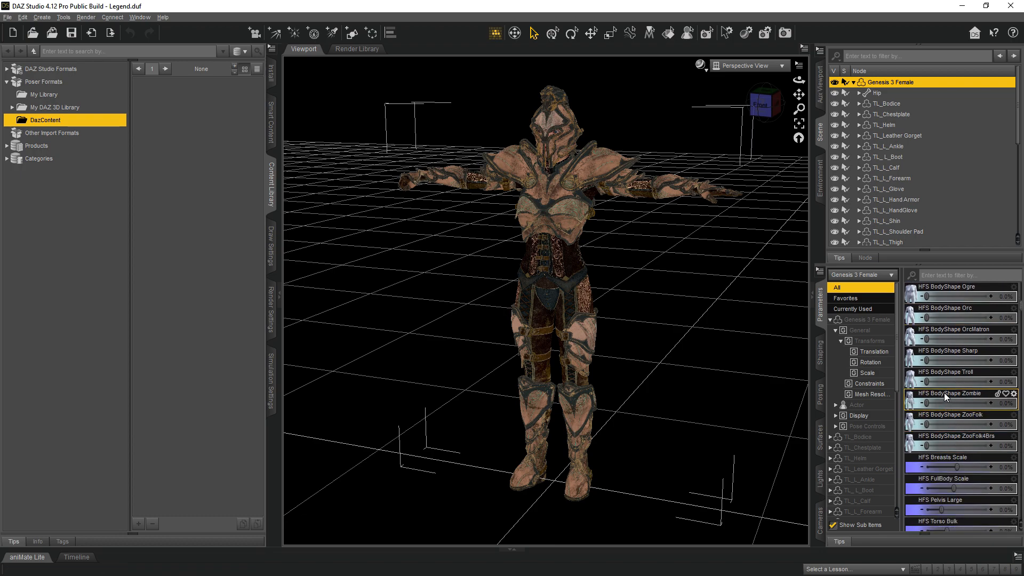
pyautogui.scroll(3, 934, 373)
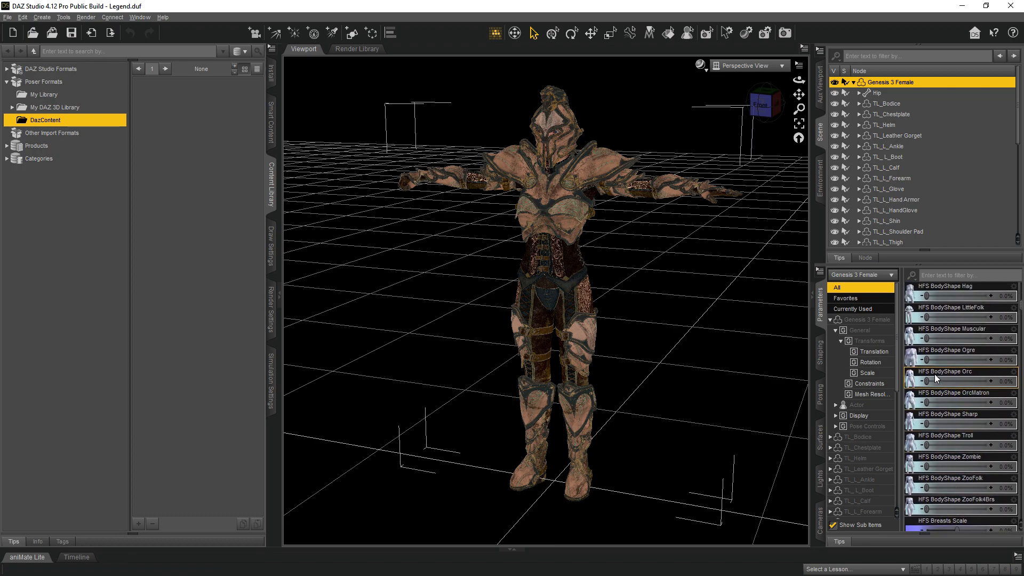
pyautogui.scroll(3, 934, 373)
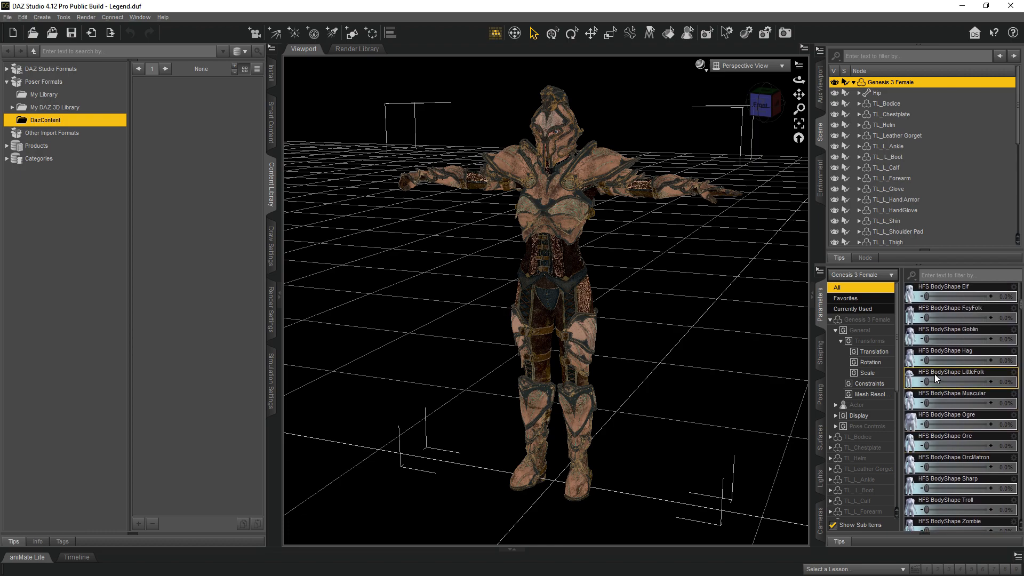
pyautogui.scroll(3, 934, 373)
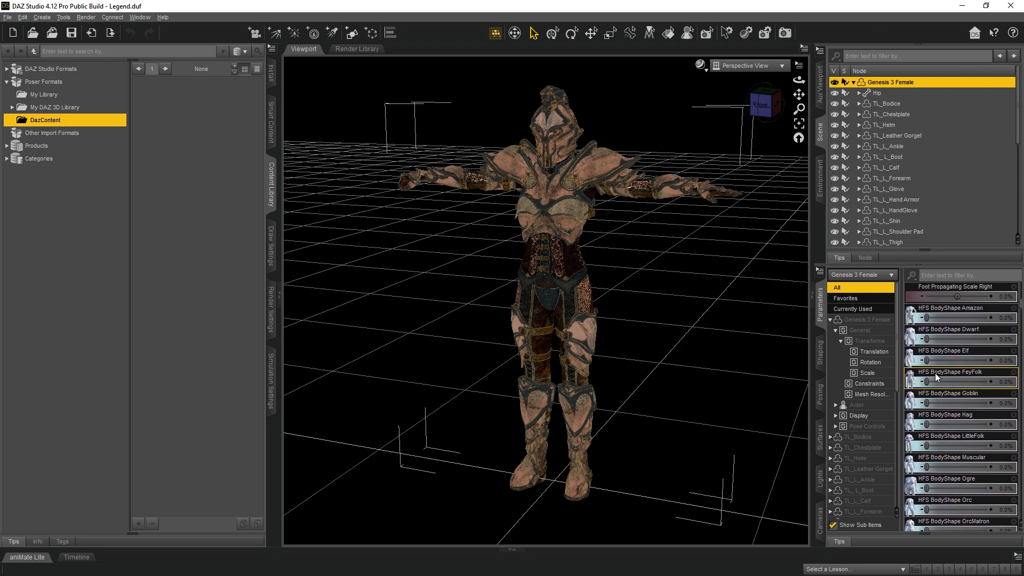
pyautogui.scroll(-3, 935, 372)
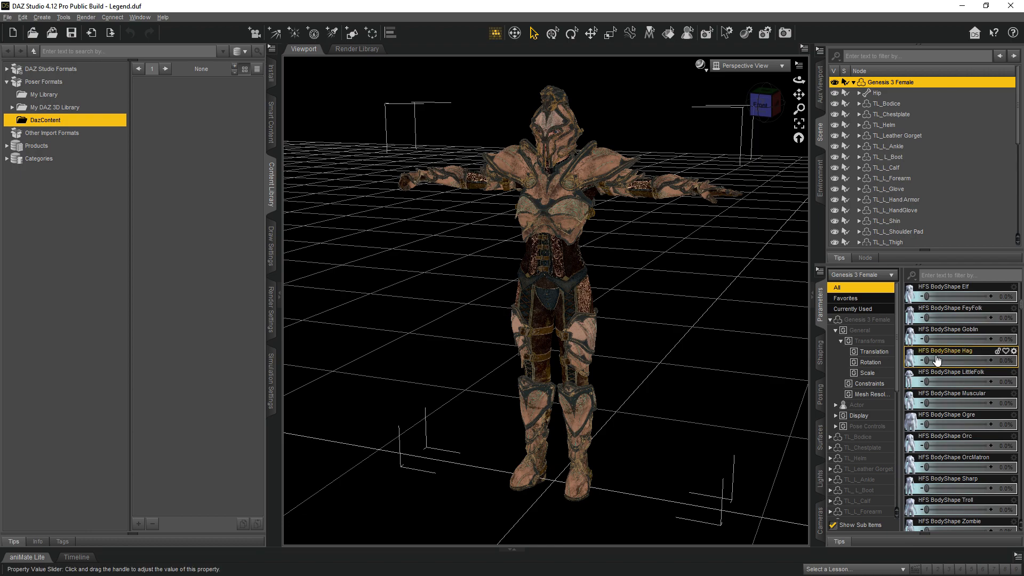
# Set the figure's HFS BodyShape Goblin morph to 100% and view the reshaped character from the front
pyautogui.moveTo(927, 339); pyautogui.dragTo(990, 338)
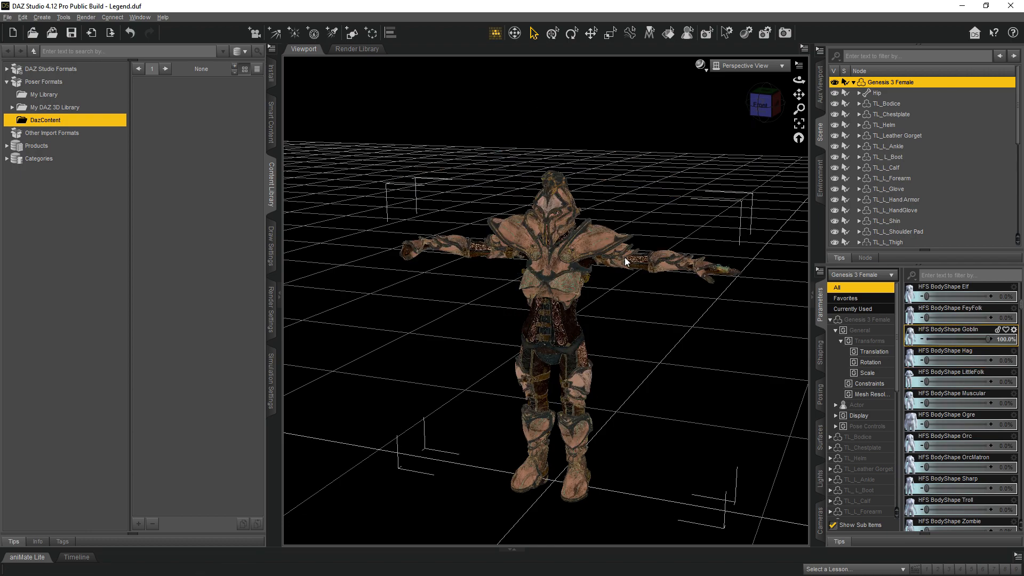
pyautogui.click(768, 108)
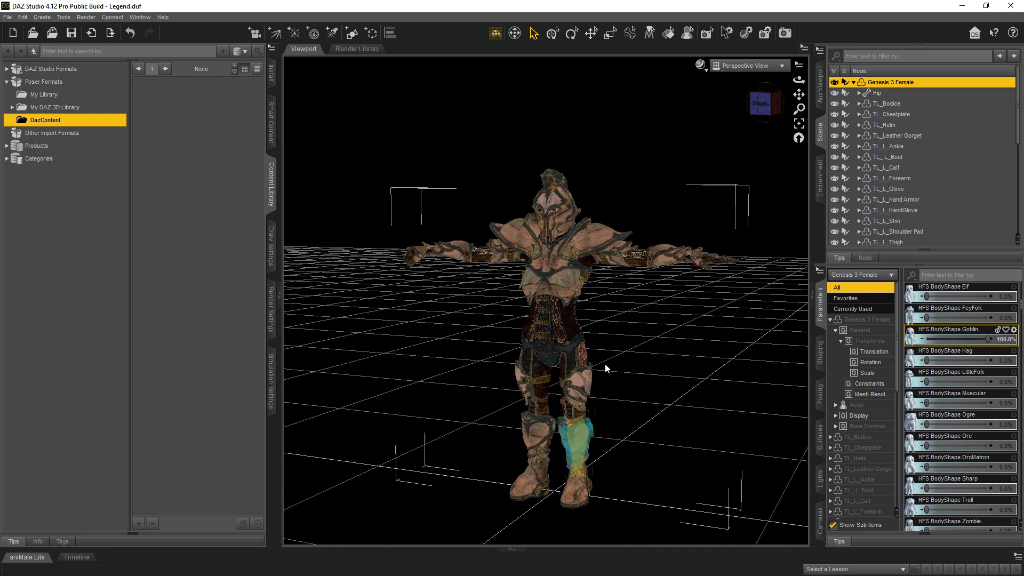
# Preview the goblin-shaped figure in the NVIDIA Iray draw style and return the viewport to Texture Shaded
pyautogui.click(707, 69)
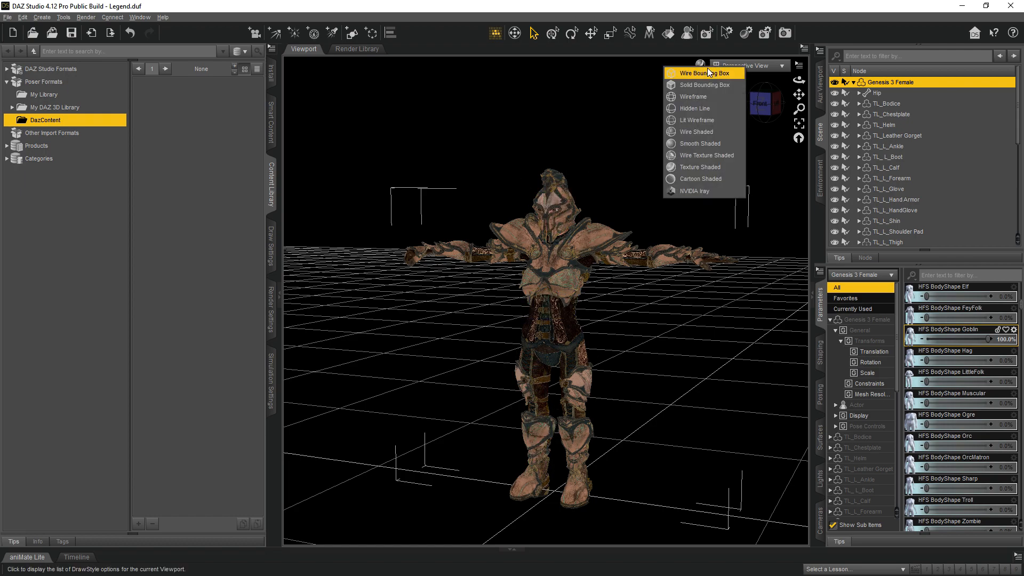
pyautogui.click(700, 190)
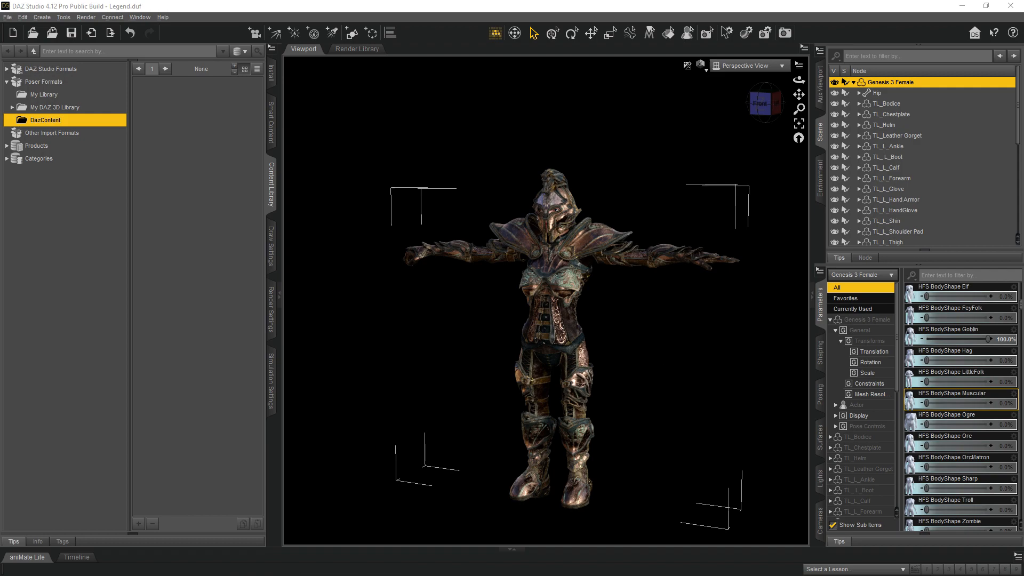
pyautogui.click(701, 68)
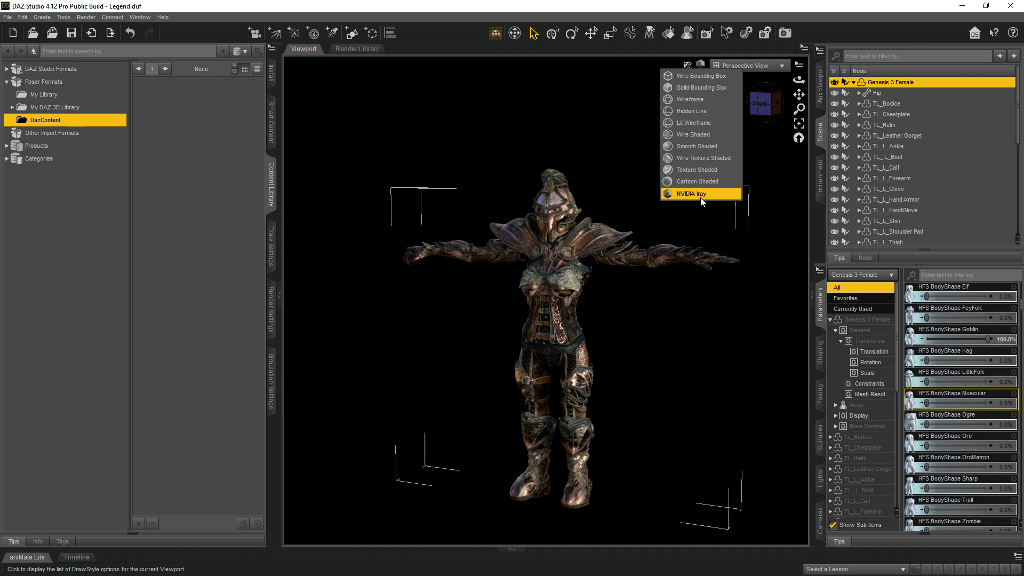
pyautogui.click(697, 169)
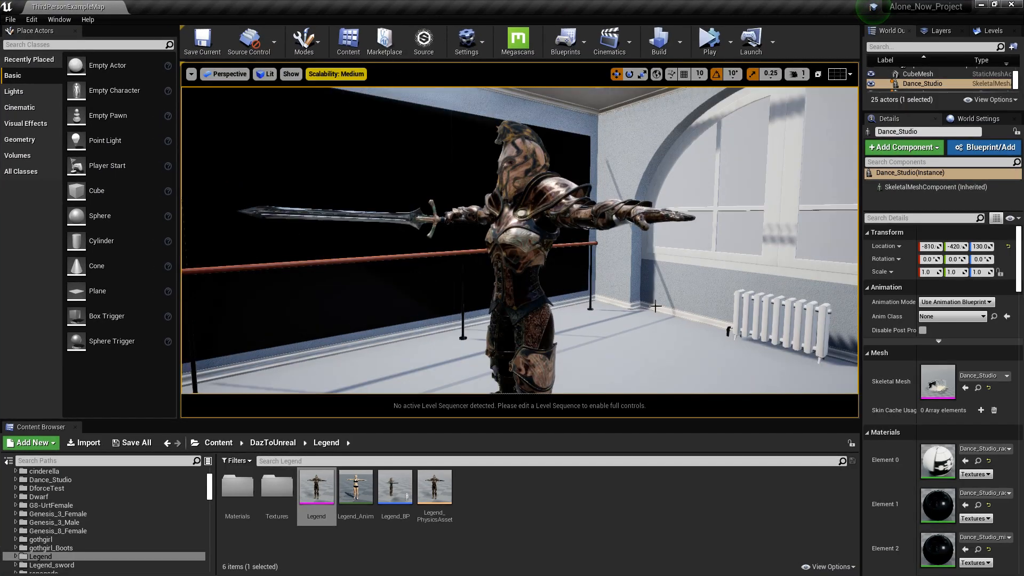
# Switch to Unreal Editor, enlarge the level viewport and examine the armored character's helmet and eyes up close
pyautogui.moveTo(653, 302); pyautogui.dragTo(613, 346, button='right')
pyautogui.moveTo(553, 420); pyautogui.dragTo(545, 507)
pyautogui.moveTo(539, 384); pyautogui.dragTo(583, 407, button='right')
pyautogui.moveTo(614, 327); pyautogui.dragTo(617, 287, button='right')
pyautogui.press('w')
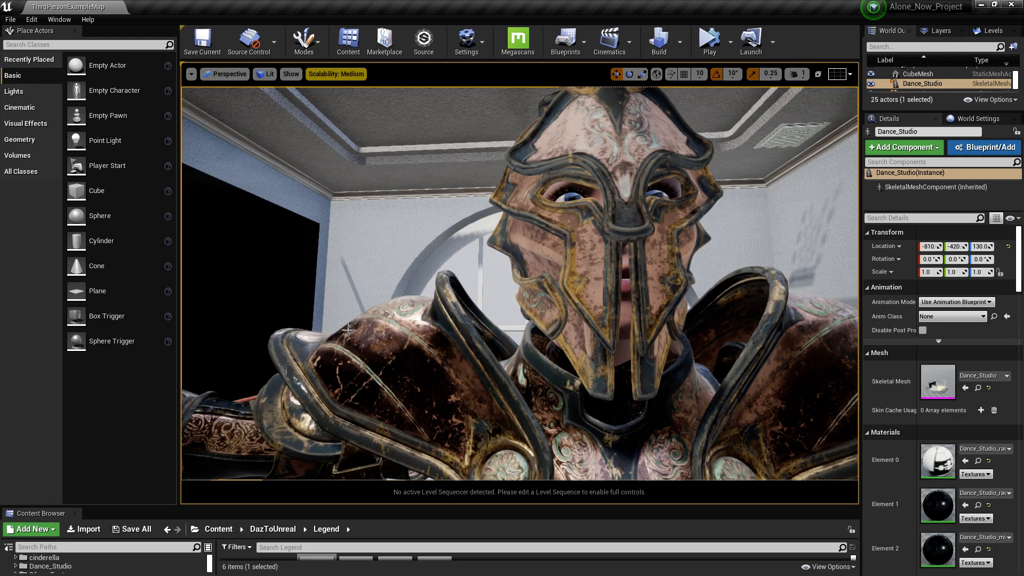
pyautogui.moveTo(565, 317); pyautogui.dragTo(584, 299, button='right')
pyautogui.press('w')
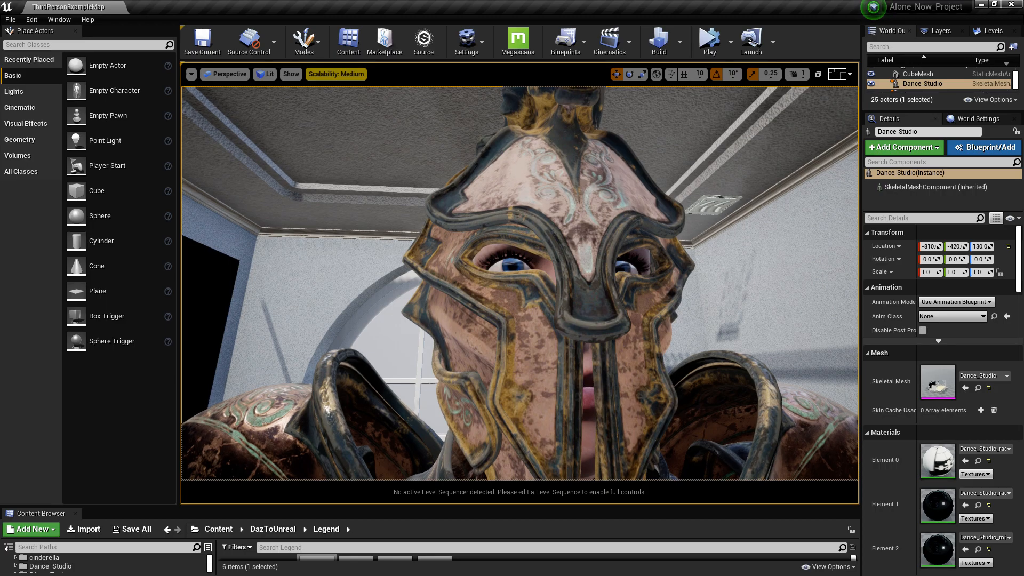
pyautogui.press('s')
pyautogui.moveTo(583, 300); pyautogui.dragTo(583, 300, button='right')
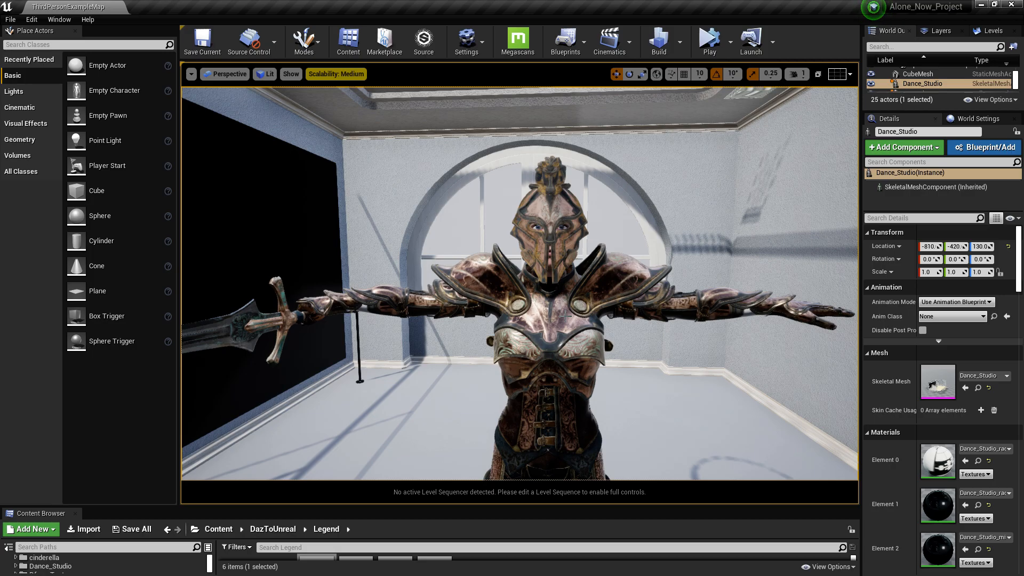
# Examine the armored character and the sword in its hand from the front and at an angle
pyautogui.moveTo(584, 299); pyautogui.dragTo(566, 301, button='right')
pyautogui.moveTo(578, 306); pyautogui.dragTo(554, 307, button='right')
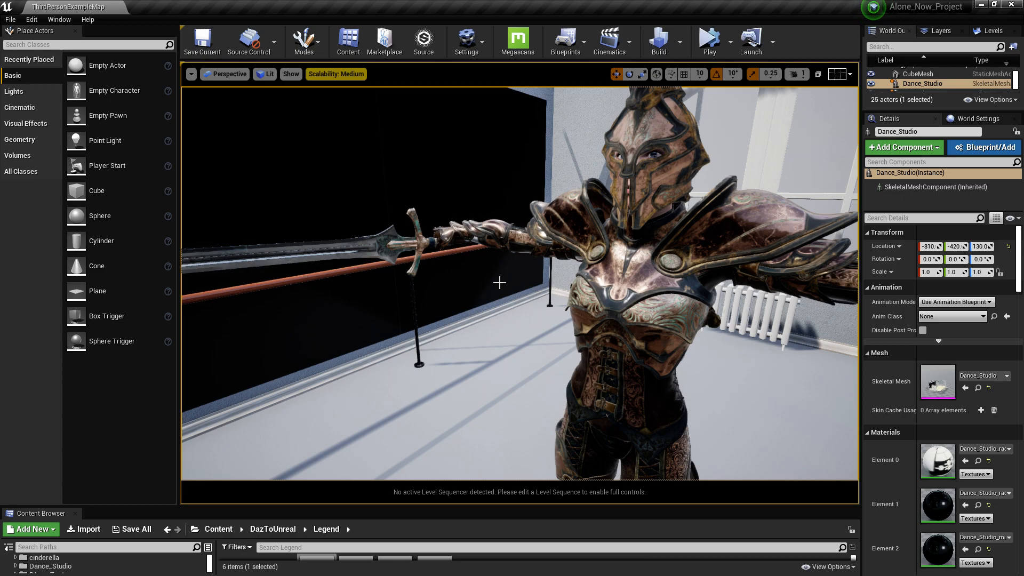
pyautogui.moveTo(650, 361)
pyautogui.mouseDown(button='right')
pyautogui.moveTo(568, 371)
pyautogui.moveTo(657, 370)
pyautogui.mouseUp(button='right')
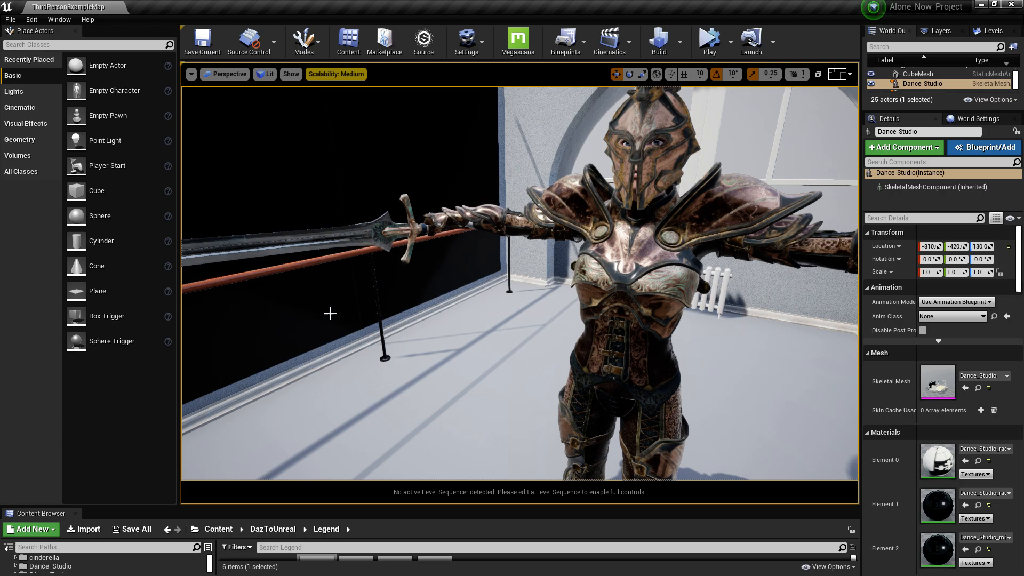
pyautogui.moveTo(741, 341); pyautogui.dragTo(678, 341, button='right')
pyautogui.moveTo(535, 285); pyautogui.dragTo(581, 282, button='right')
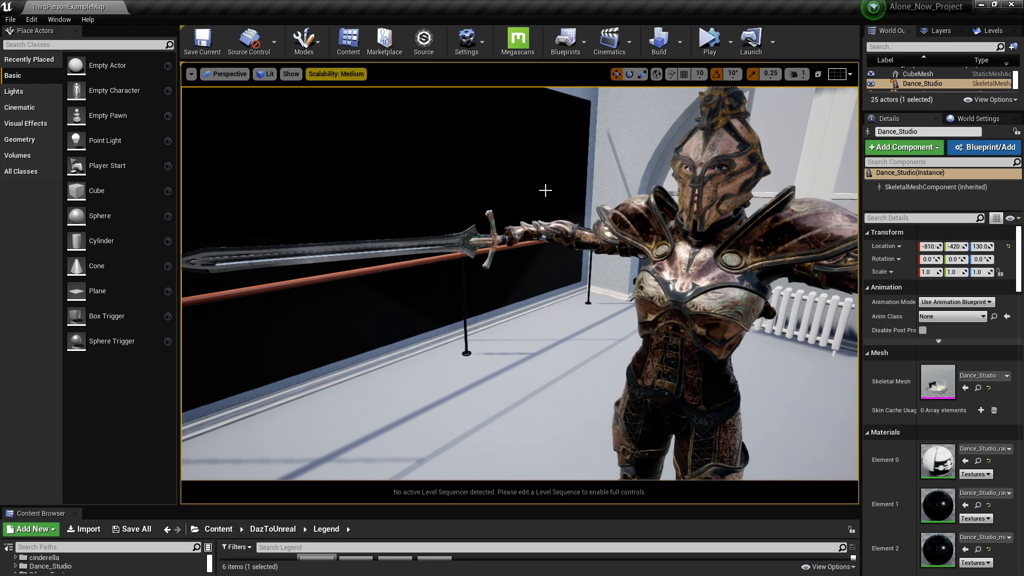
pyautogui.moveTo(502, 332); pyautogui.dragTo(515, 329, button='right')
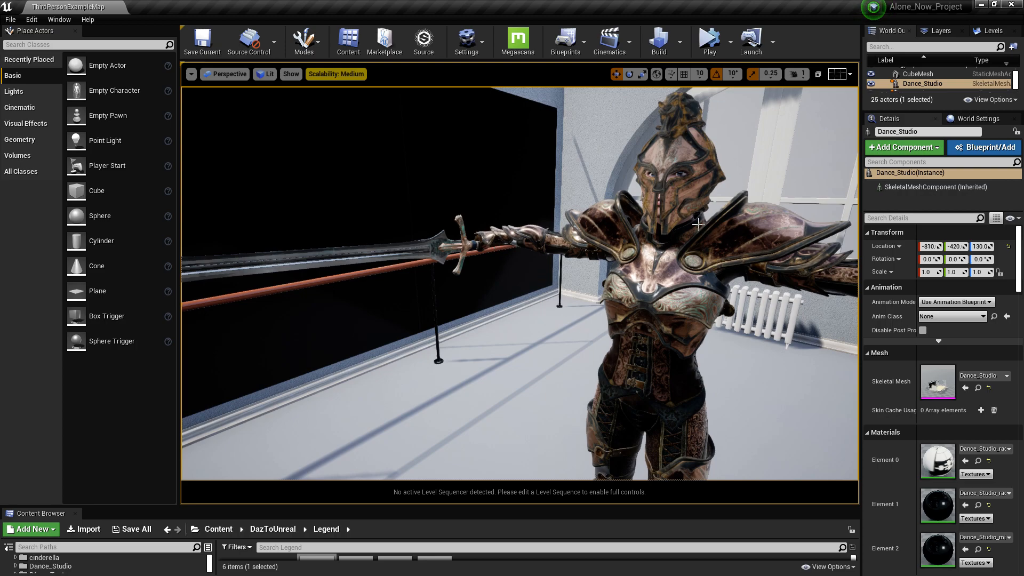
pyautogui.moveTo(552, 304); pyautogui.dragTo(532, 302, button='right')
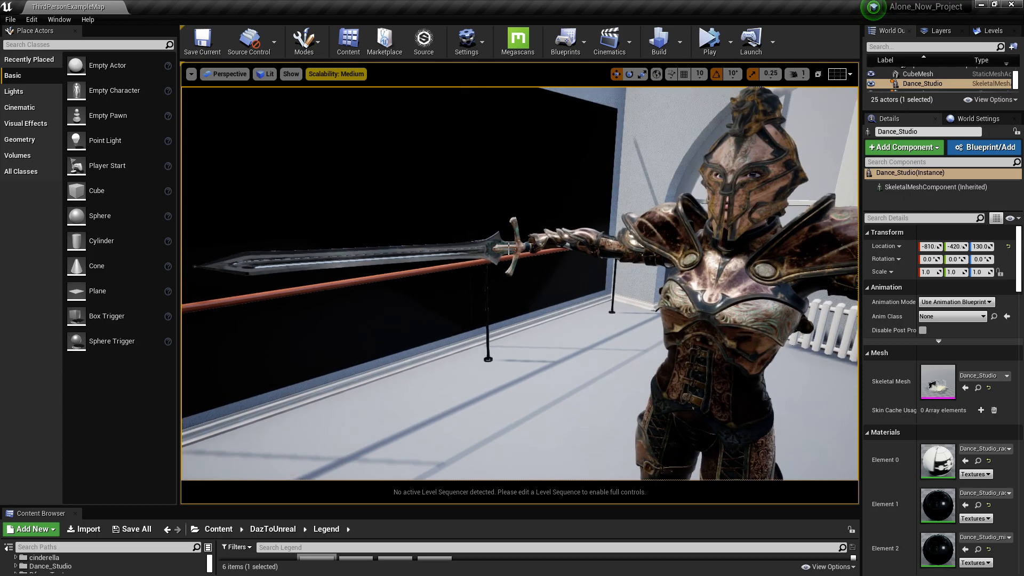
pyautogui.moveTo(524, 366); pyautogui.dragTo(608, 365, button='right')
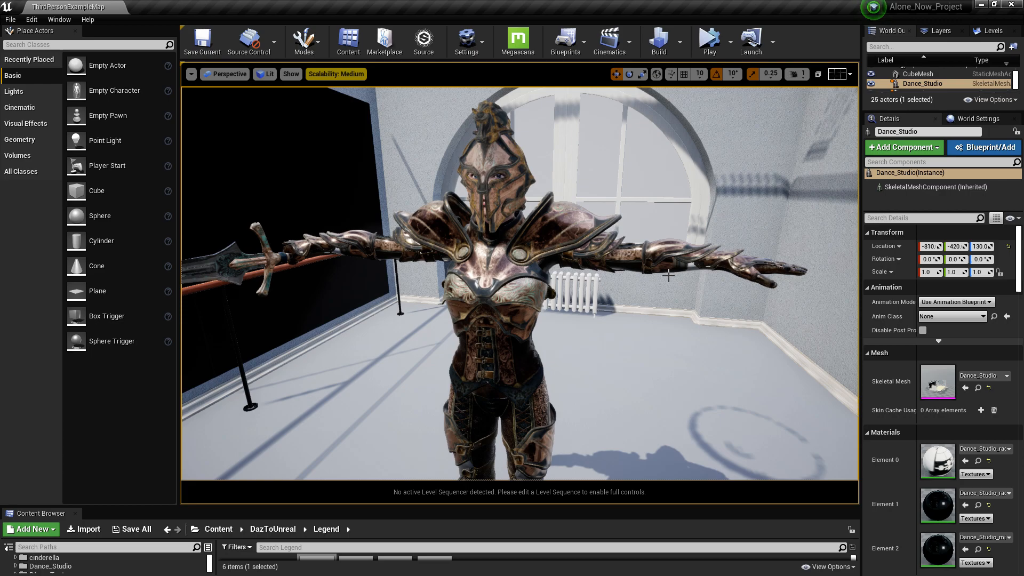
pyautogui.moveTo(611, 344); pyautogui.dragTo(567, 344, button='right')
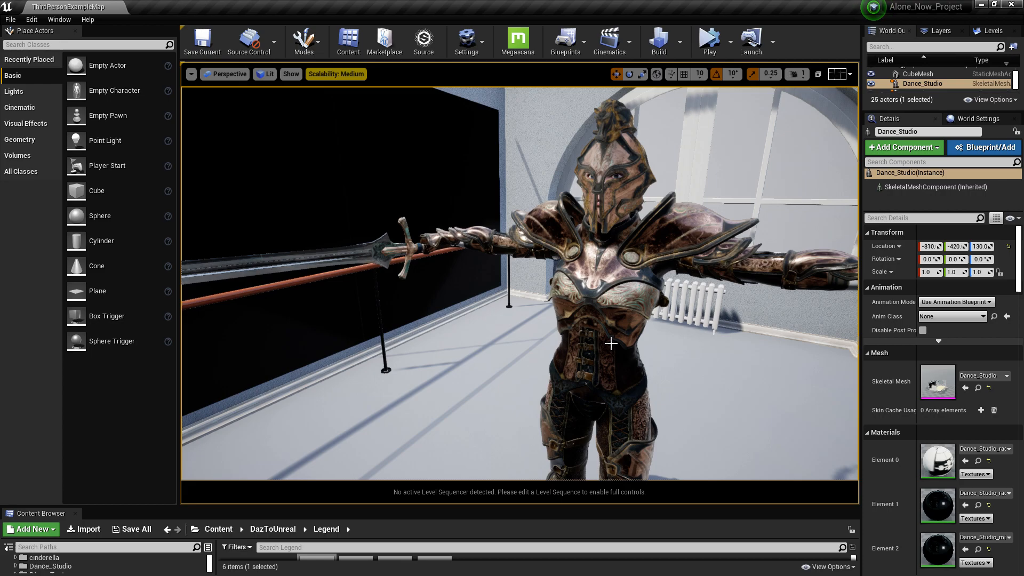
# Inspect the sword, the arm holding it and the shoulder and chest armor at close range
pyautogui.moveTo(611, 343); pyautogui.dragTo(529, 325, button='right')
pyautogui.press('d')
pyautogui.press('w')
pyautogui.press('w')
pyautogui.press('w')
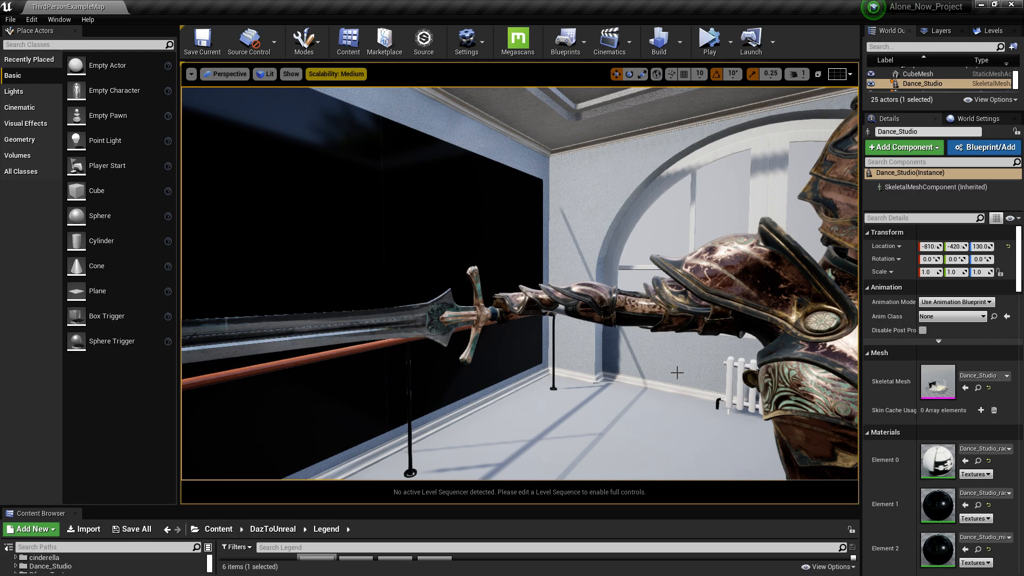
pyautogui.moveTo(663, 407); pyautogui.dragTo(662, 368, button='right')
pyautogui.press('w')
pyautogui.press('a')
pyautogui.press('w')
pyautogui.press('d')
pyautogui.press('s')
pyautogui.press('a')
pyautogui.press('w')
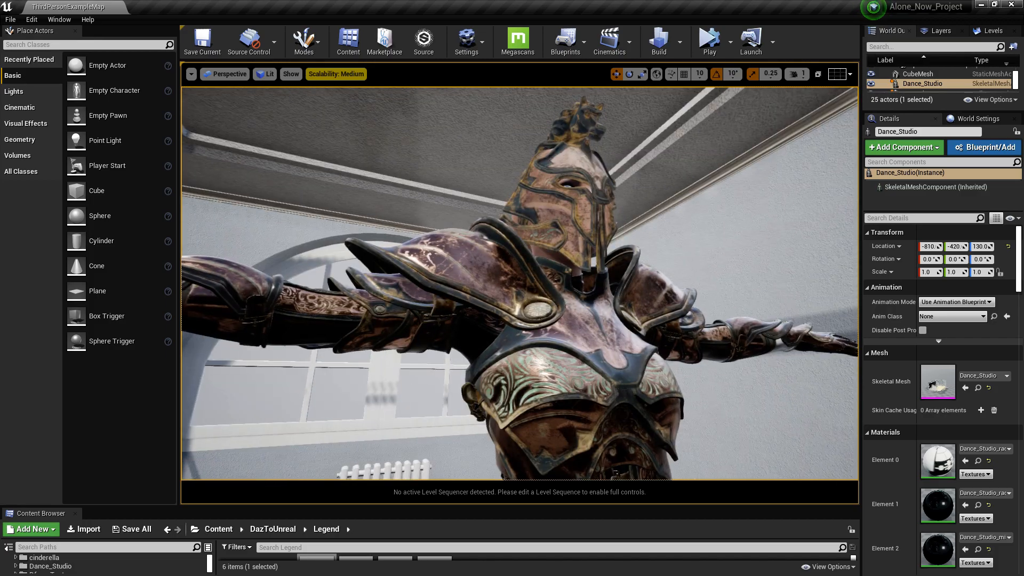
# Examine the back of the armor and circle the character to its helmet and breastplate
pyautogui.press('s')
pyautogui.moveTo(620, 410); pyautogui.dragTo(688, 438, button='right')
pyautogui.press('a')
pyautogui.press('w')
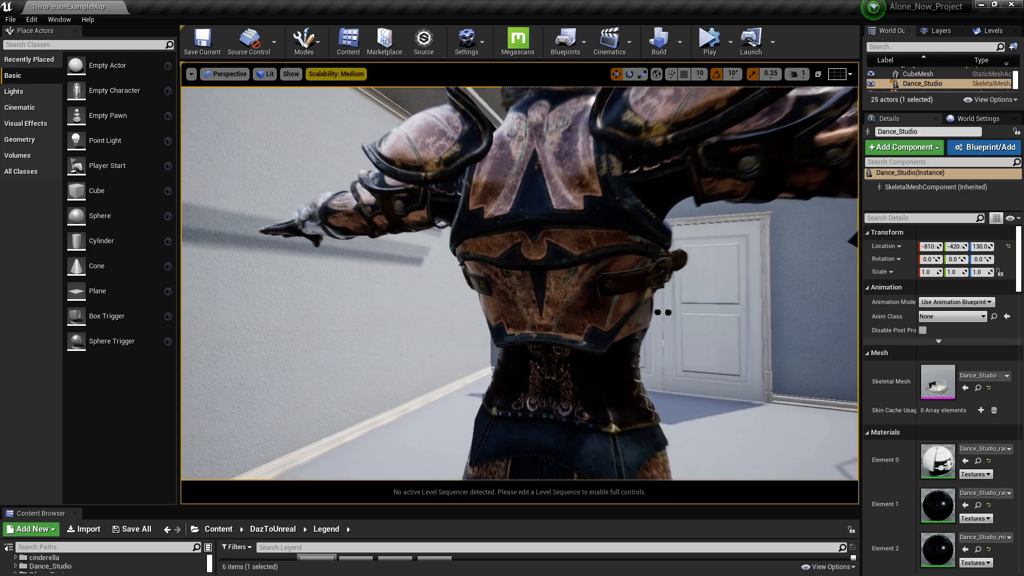
pyautogui.moveTo(640, 416); pyautogui.dragTo(656, 443, button='right')
pyautogui.press('a')
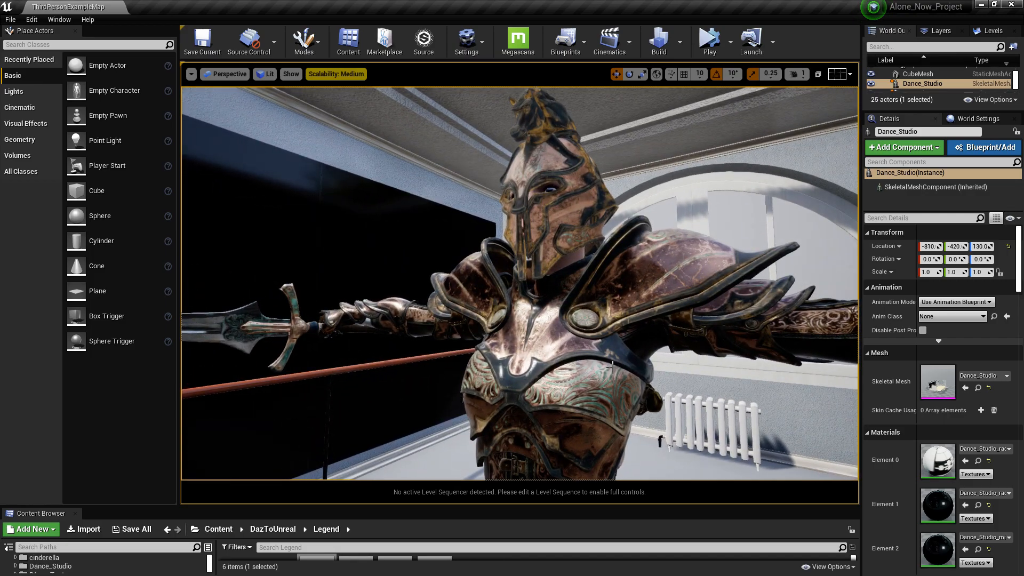
pyautogui.moveTo(578, 360); pyautogui.dragTo(672, 388, button='right')
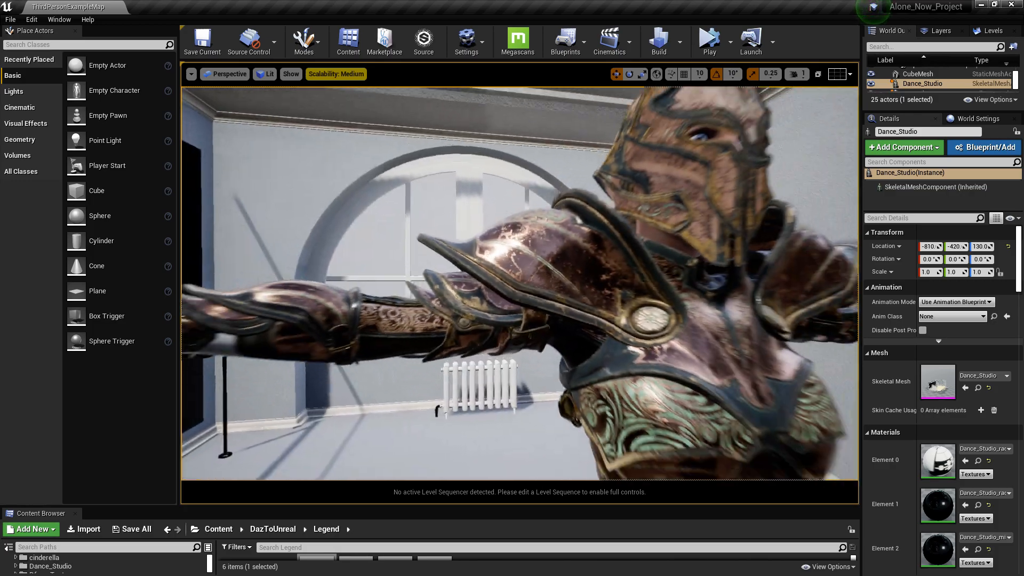
# Compare the full armored figure from a distance with its shoulder pads and chestplate up close
pyautogui.press('s')
pyautogui.moveTo(520, 282); pyautogui.dragTo(507, 336, button='right')
pyautogui.press('s')
pyautogui.moveTo(519, 282); pyautogui.dragTo(634, 284, button='right')
pyautogui.moveTo(520, 283); pyautogui.dragTo(401, 287, button='right')
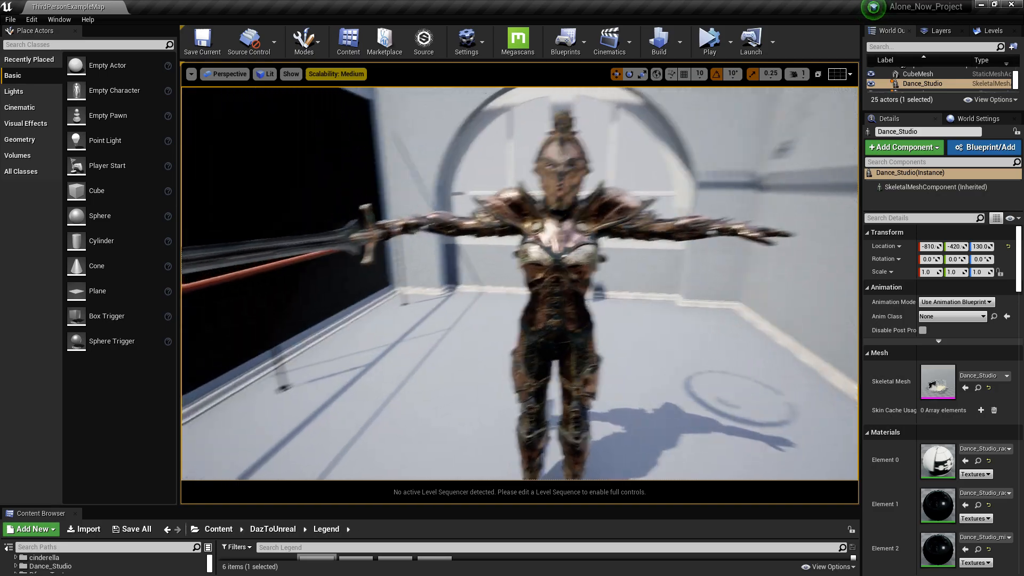
pyautogui.moveTo(519, 283); pyautogui.dragTo(493, 274, button='right')
pyautogui.moveTo(423, 313)
pyautogui.mouseDown(button='right')
pyautogui.moveTo(410, 310)
pyautogui.moveTo(422, 312)
pyautogui.mouseUp(button='right')
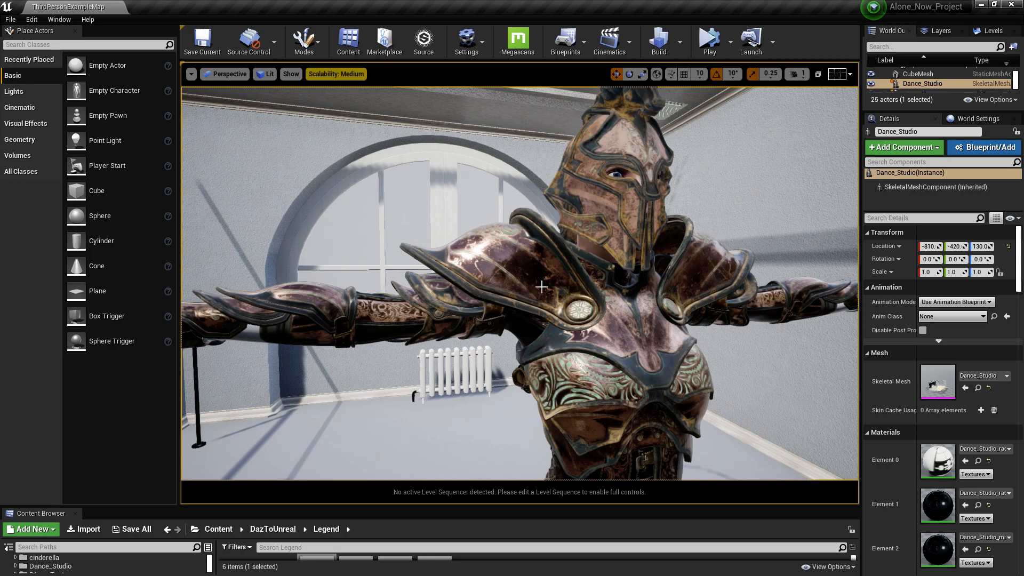
# Inspect the armored character from below and from the front, including the bodice and leg armor
pyautogui.scroll(-5, 476, 413)
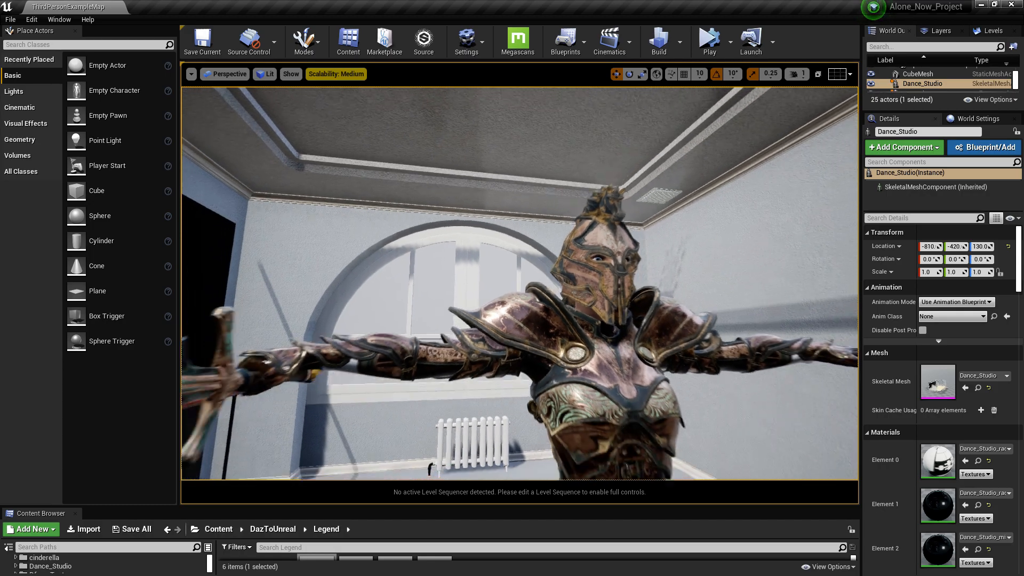
pyautogui.moveTo(368, 350); pyautogui.dragTo(320, 408, button='right')
pyautogui.press('d')
pyautogui.press('w')
pyautogui.press('a')
pyautogui.press('s')
pyautogui.press('d')
pyautogui.moveTo(506, 460); pyautogui.dragTo(475, 464, button='right')
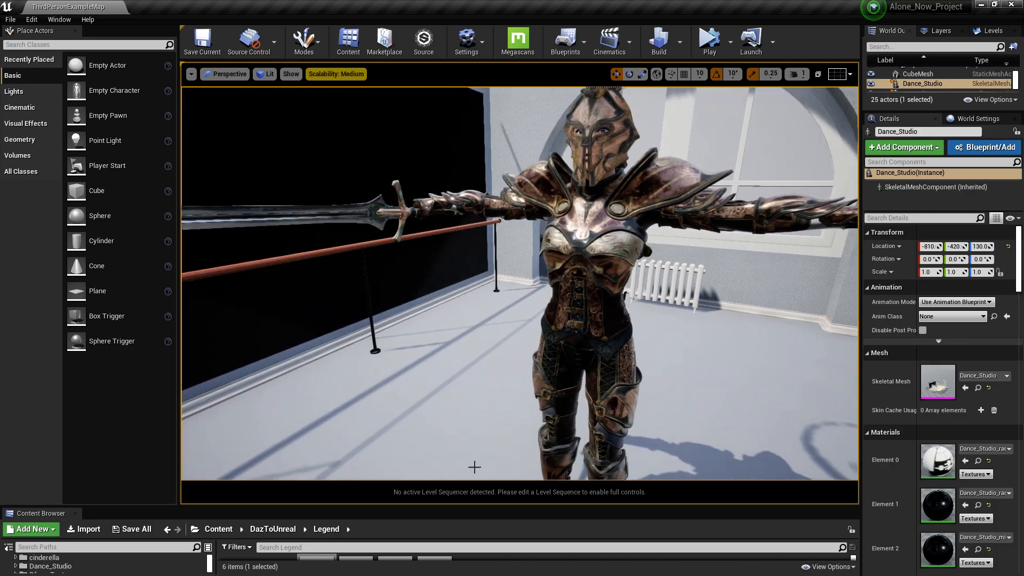
# Enlarge the Content Browser to show the Legend folder's assets and clear the asset selection
pyautogui.moveTo(465, 505); pyautogui.dragTo(467, 437)
pyautogui.click(538, 530)
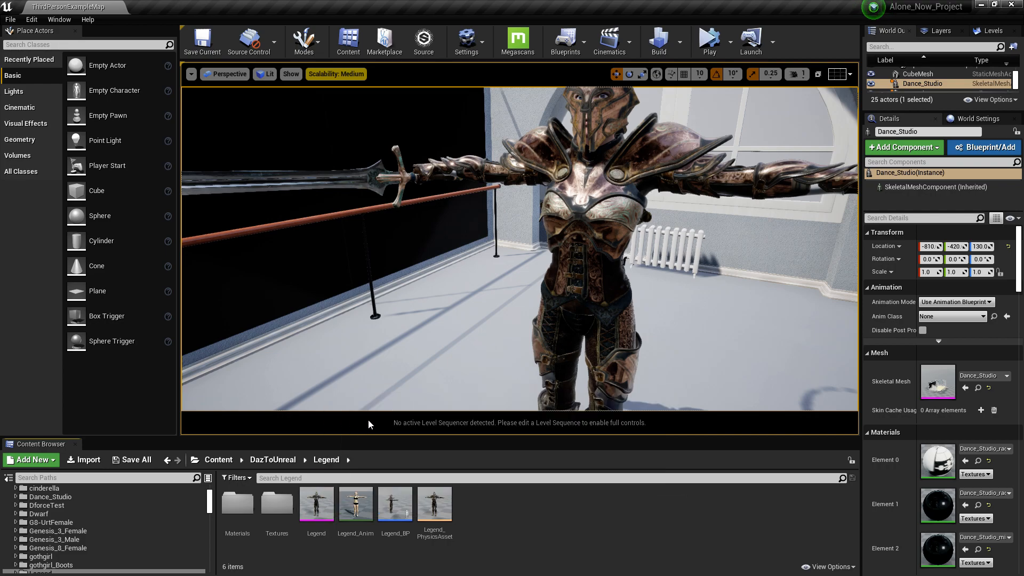
# Examine the fit and surface detail of the character's chest and shoulder armor from several angles and distances
pyautogui.moveTo(651, 357); pyautogui.dragTo(680, 327, button='right')
pyautogui.press('w')
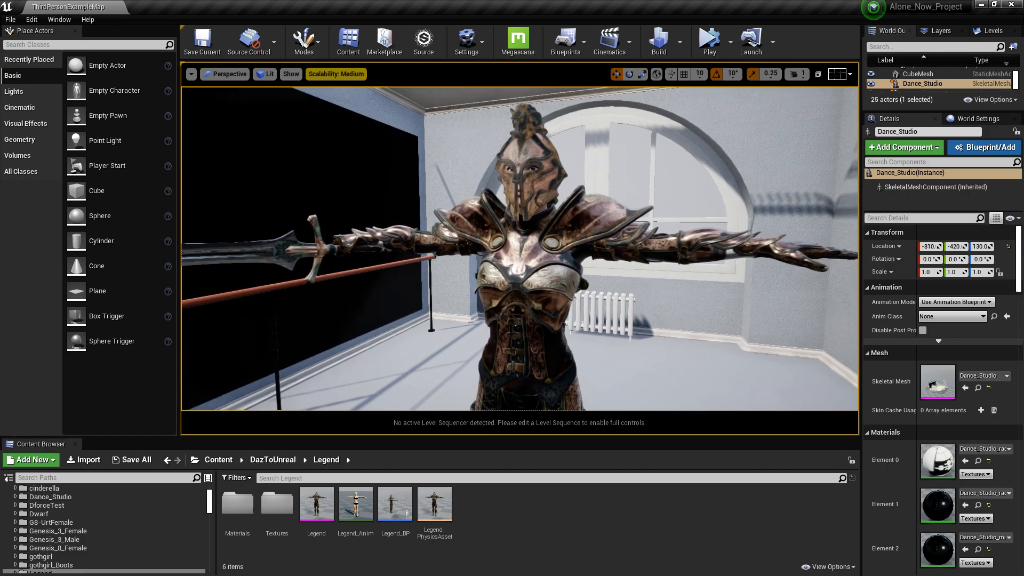
pyautogui.press('s')
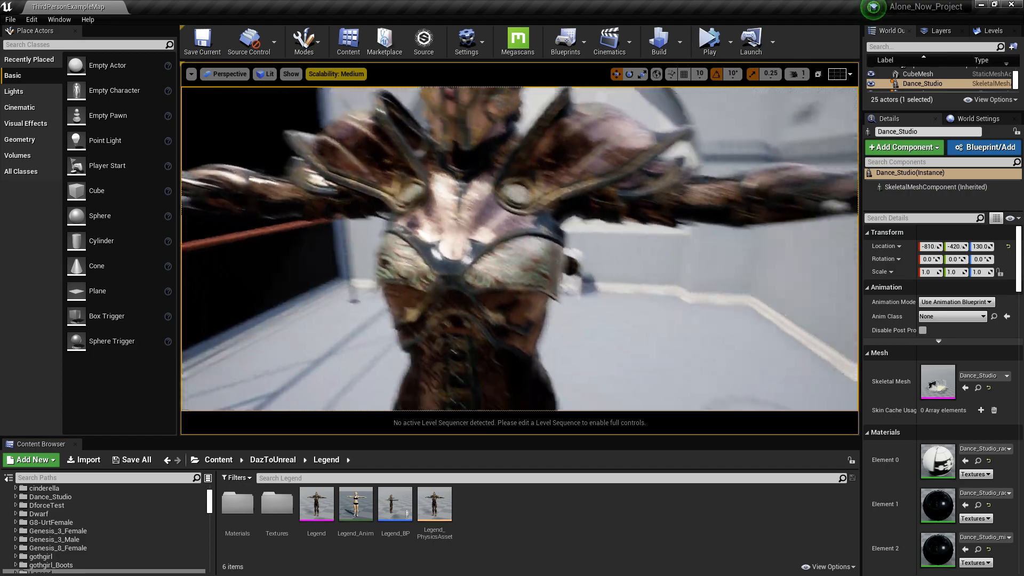
pyautogui.press('s')
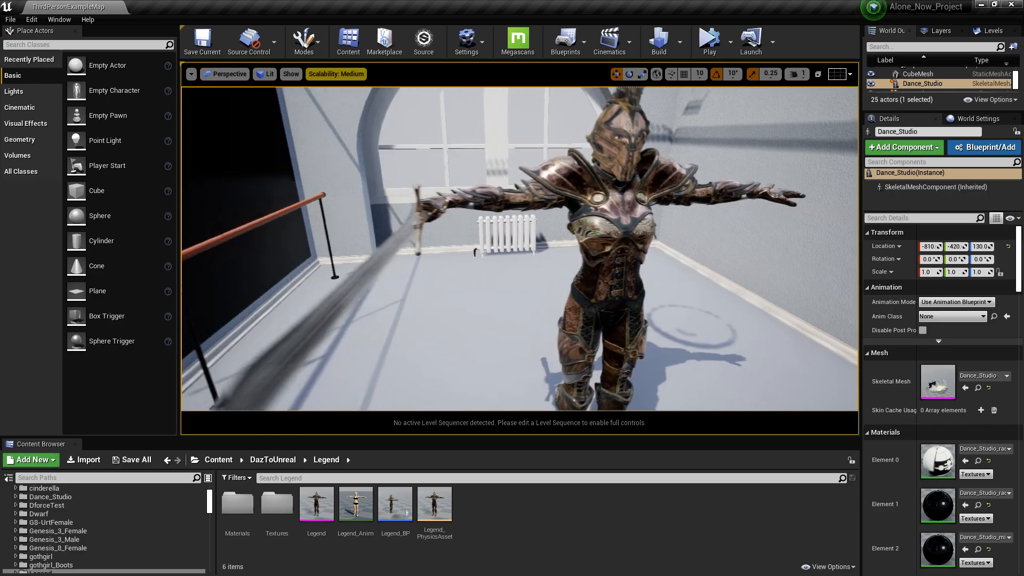
pyautogui.press('a')
pyautogui.press('d')
pyautogui.press('w')
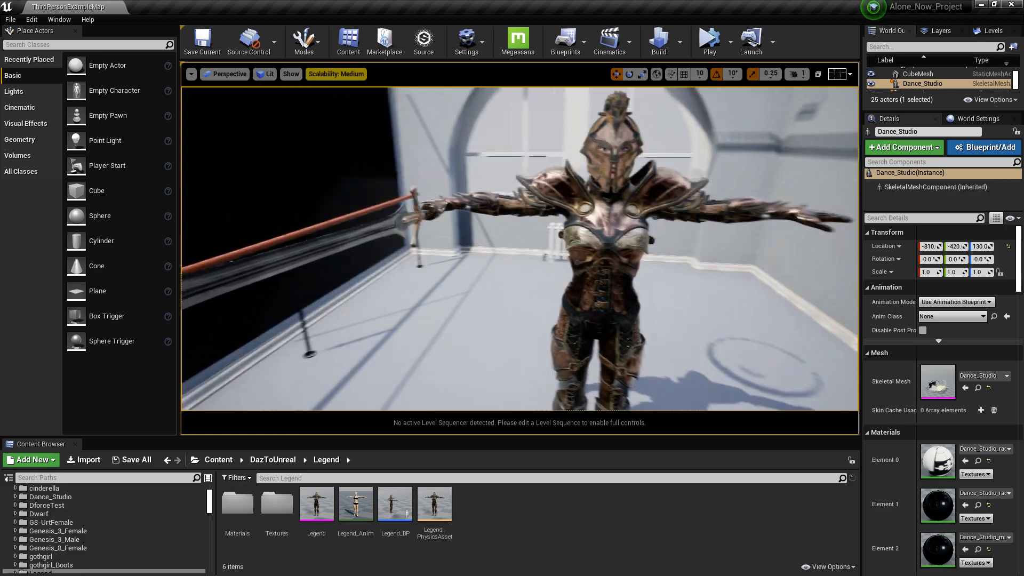
pyautogui.press('d')
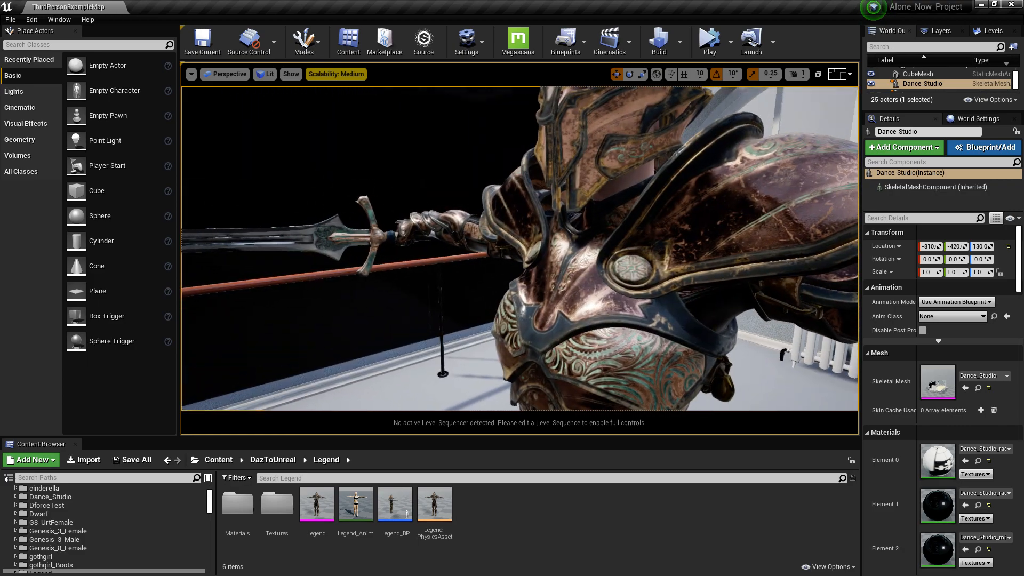
pyautogui.press('s')
pyautogui.press('a')
pyautogui.press('a')
pyautogui.press('w')
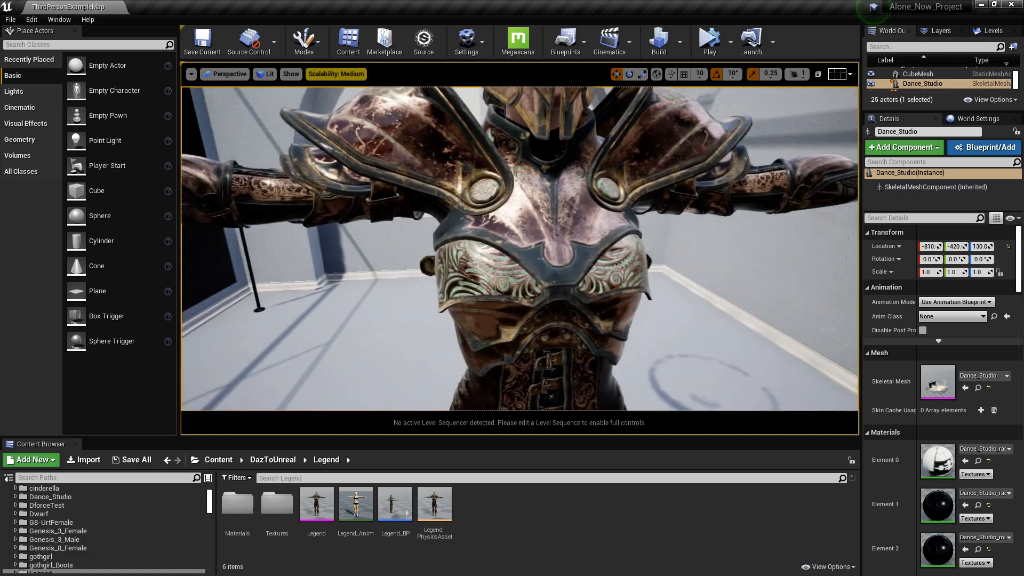
pyautogui.press('s')
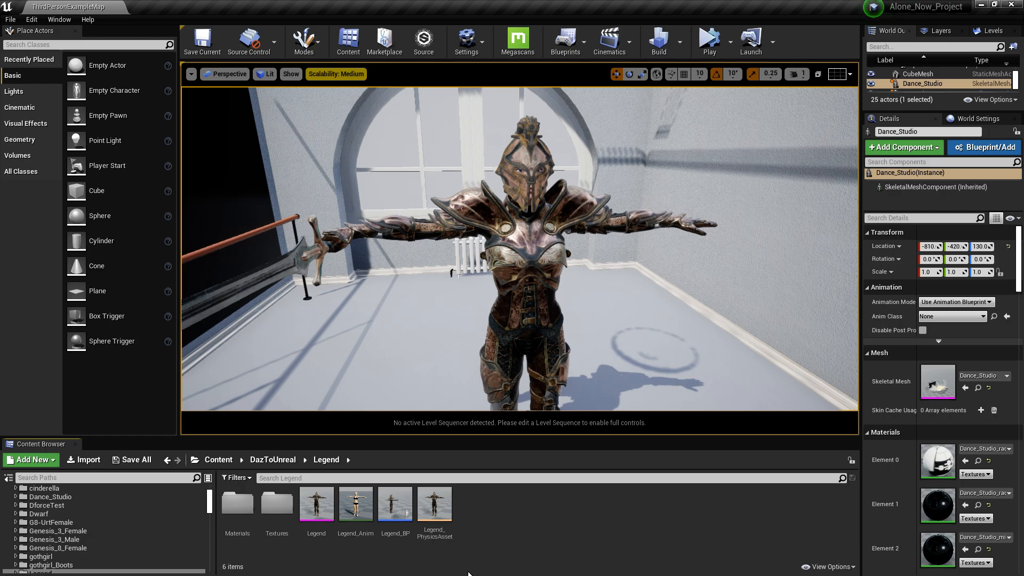
# Open the Dwarf folder and place the Dwarf skeletal mesh on the floor beside the armored character
pyautogui.click(20, 514)
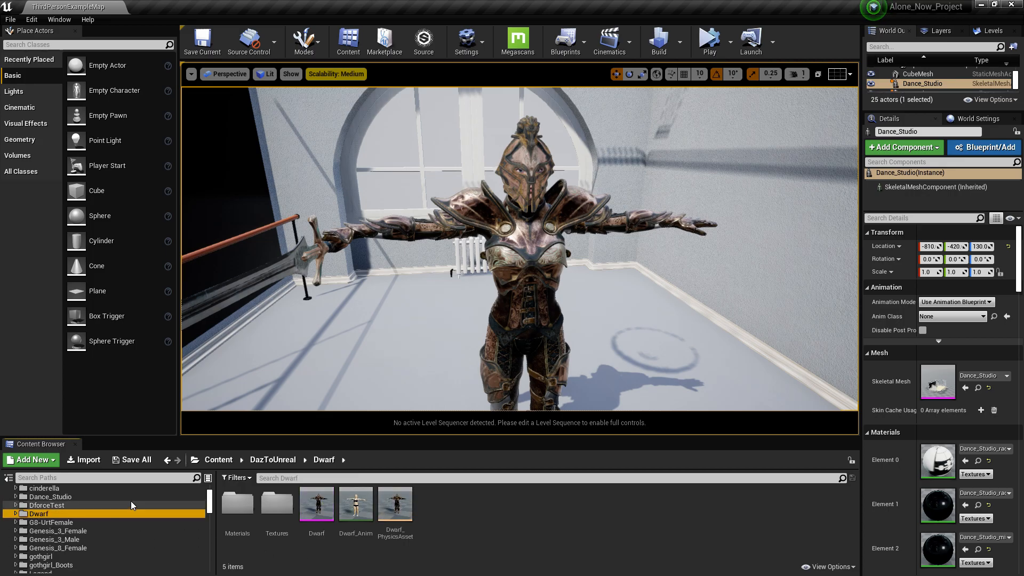
pyautogui.moveTo(612, 283); pyautogui.dragTo(610, 332, button='right')
pyautogui.press('s')
pyautogui.moveTo(308, 508); pyautogui.dragTo(577, 374)
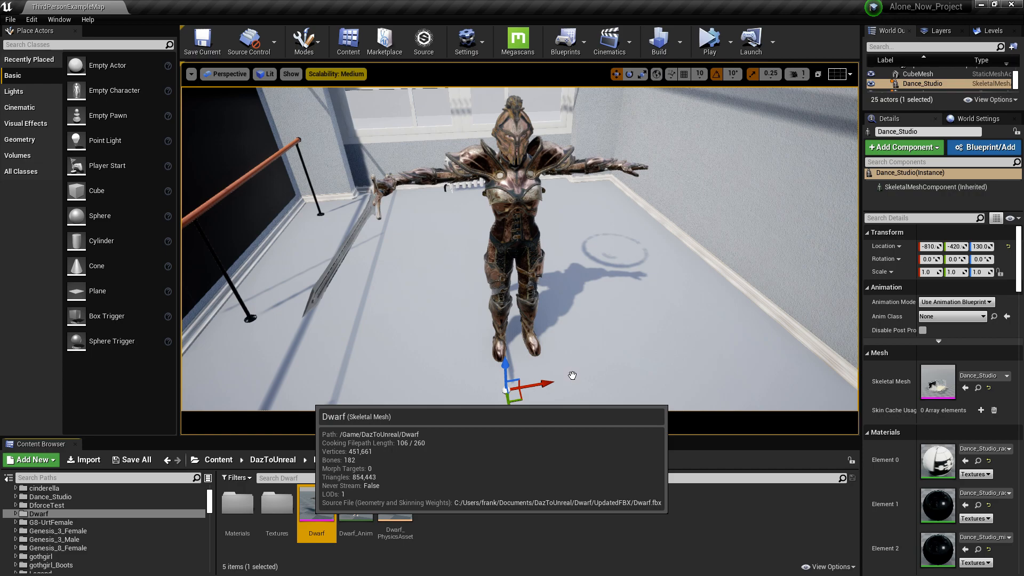
# Move the Dwarf forward along the Y axis to about -360 and compare its height and build with the taller armored character
pyautogui.moveTo(572, 375); pyautogui.dragTo(571, 375)
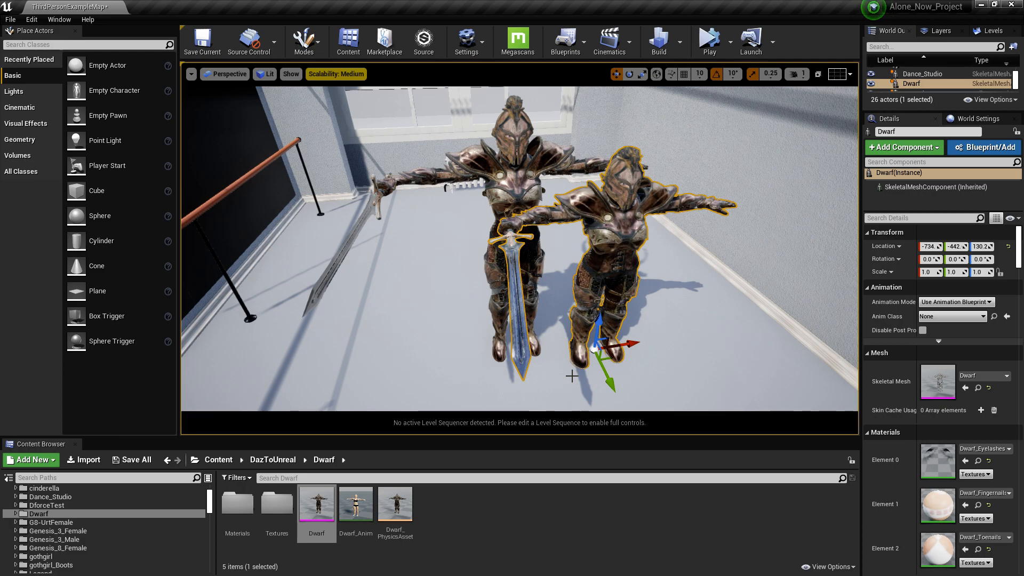
pyautogui.moveTo(542, 369); pyautogui.dragTo(565, 347, button='right')
pyautogui.moveTo(574, 341); pyautogui.dragTo(531, 412)
pyautogui.moveTo(531, 412); pyautogui.dragTo(514, 386, button='right')
pyautogui.moveTo(505, 329); pyautogui.dragTo(501, 299, button='right')
pyautogui.moveTo(445, 224); pyautogui.dragTo(432, 208, button='right')
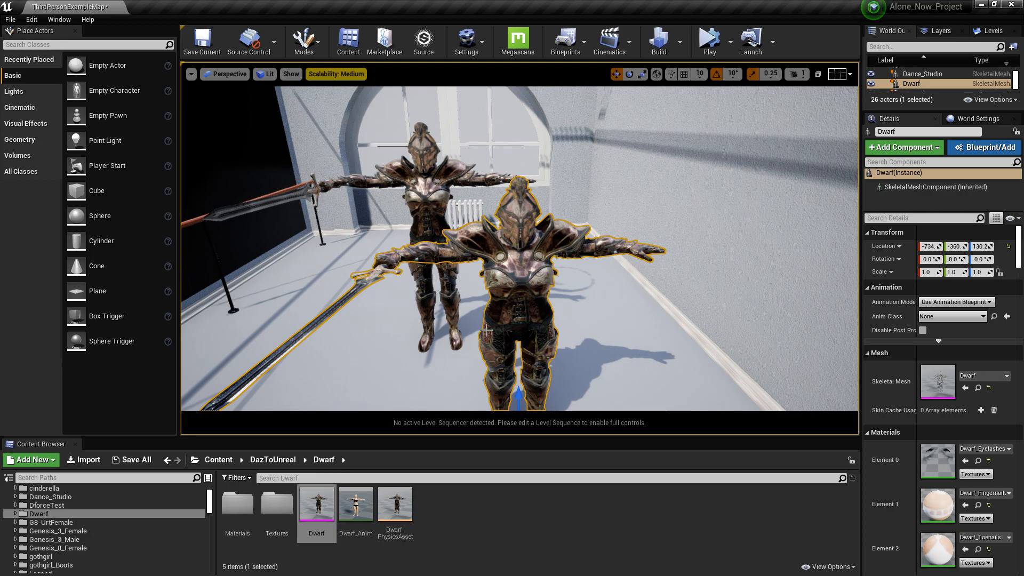
pyautogui.moveTo(449, 350); pyautogui.dragTo(398, 315, button='right')
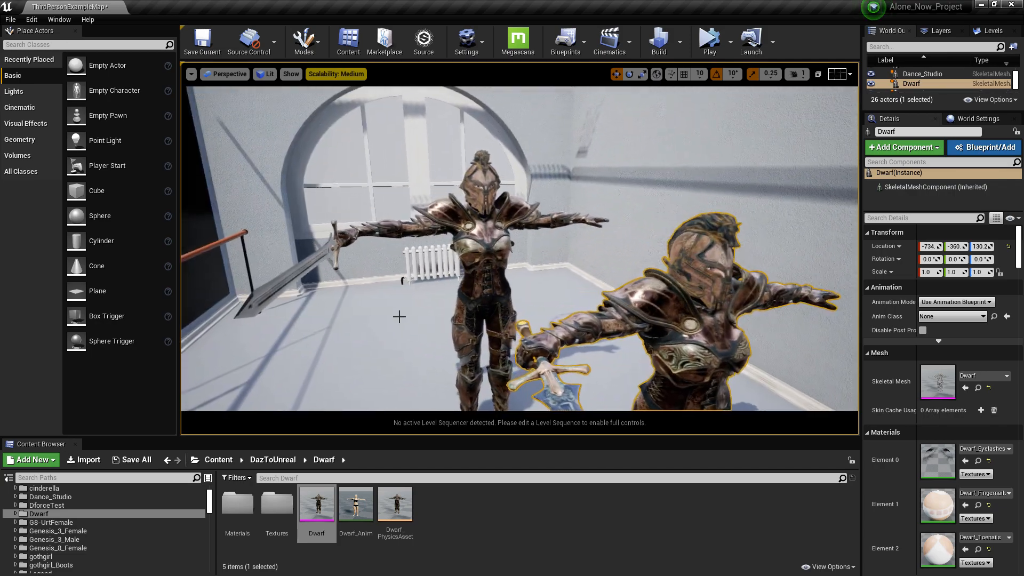
# Delete the Dwarf from the level and select the Legend_BP character
pyautogui.click(485, 224)
pyautogui.moveTo(677, 287); pyautogui.dragTo(675, 305, button='right')
pyautogui.click(646, 318)
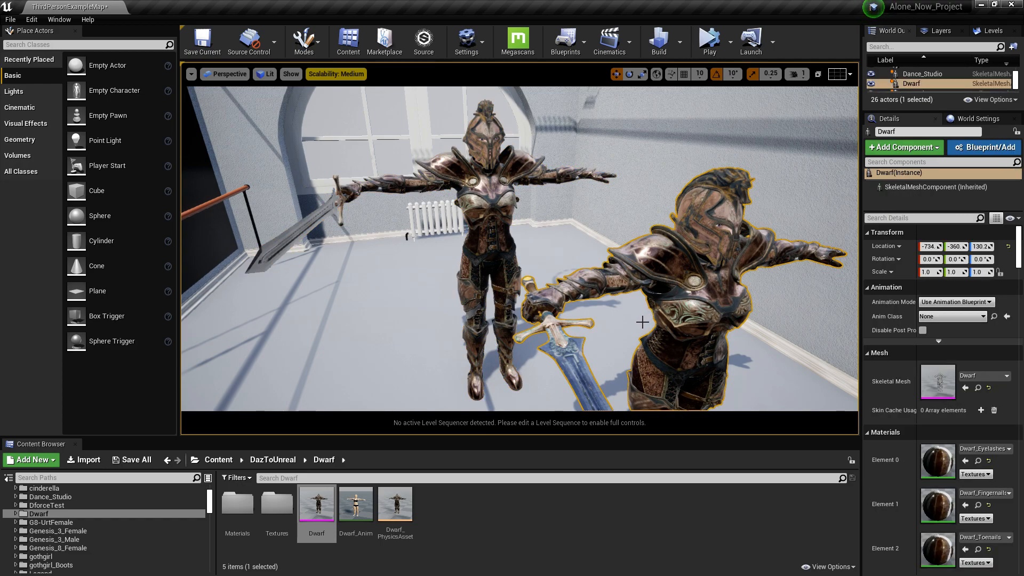
pyautogui.press('Delete')
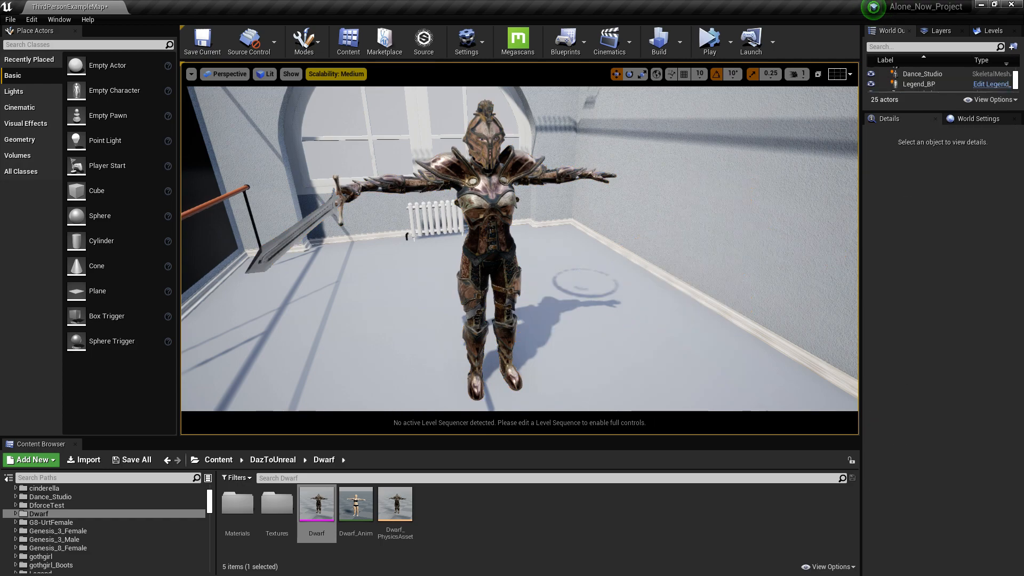
pyautogui.hotkey('ctrl', 'z')
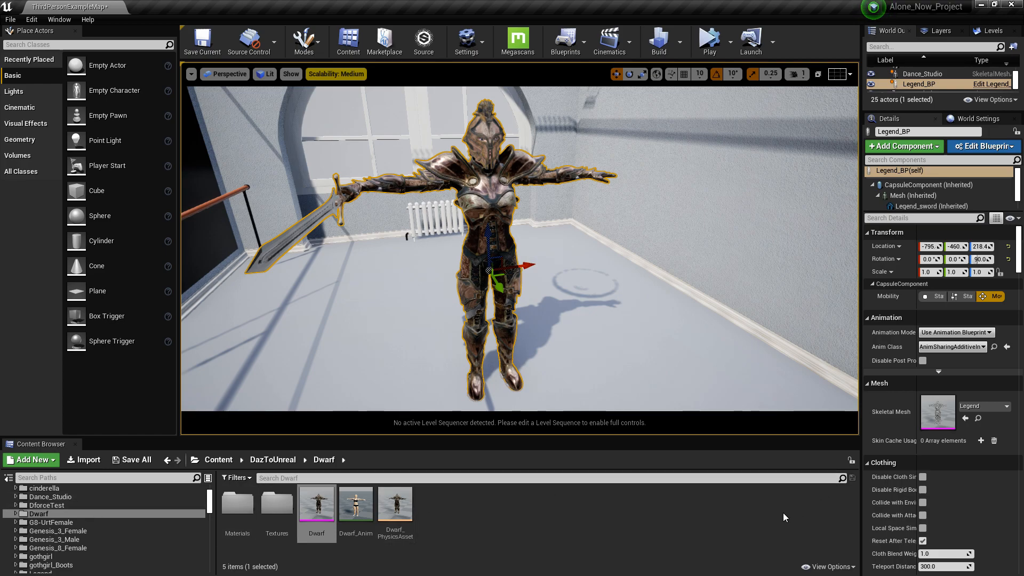
# Set the Legend_BP character's animation mode to Use Animation Asset
pyautogui.moveTo(617, 326); pyautogui.dragTo(587, 301, button='right')
pyautogui.press('w')
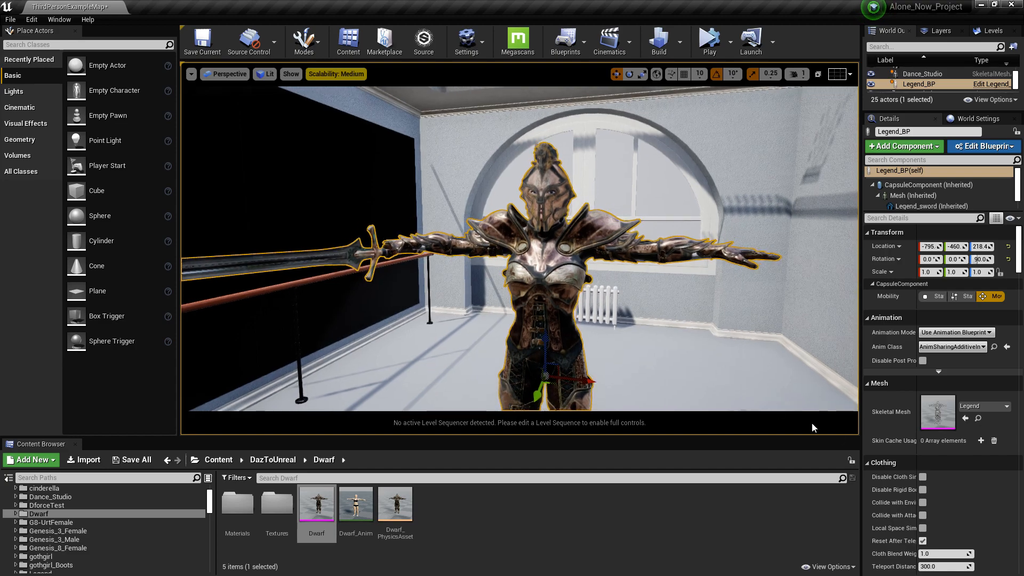
pyautogui.click(984, 346)
pyautogui.click(982, 332)
pyautogui.click(962, 349)
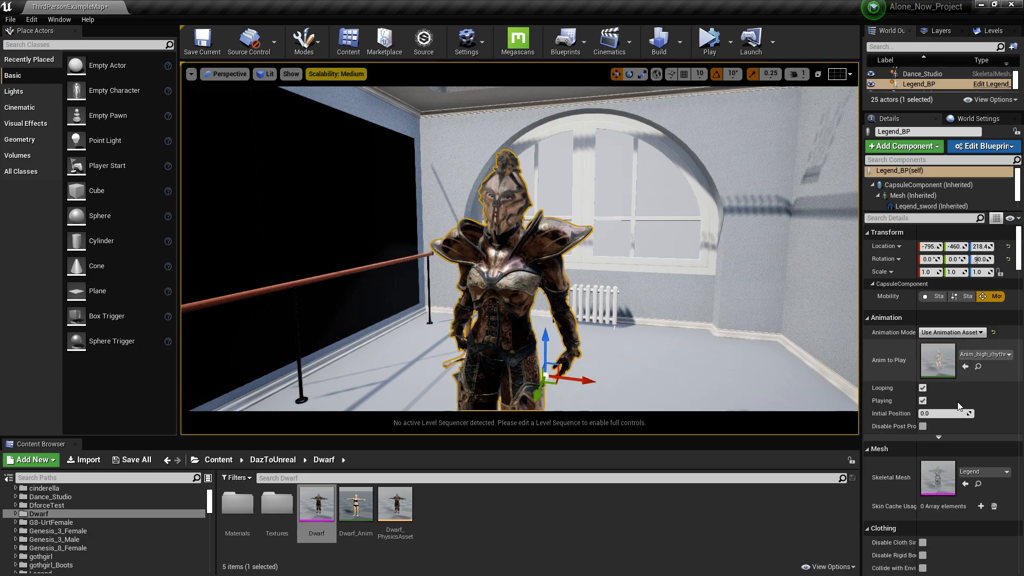
# Examine the posed Legend_BP character's armor and sword from several distances and angles
pyautogui.moveTo(561, 319); pyautogui.dragTo(611, 351, button='right')
pyautogui.press('s')
pyautogui.moveTo(548, 313); pyautogui.dragTo(547, 313, button='right')
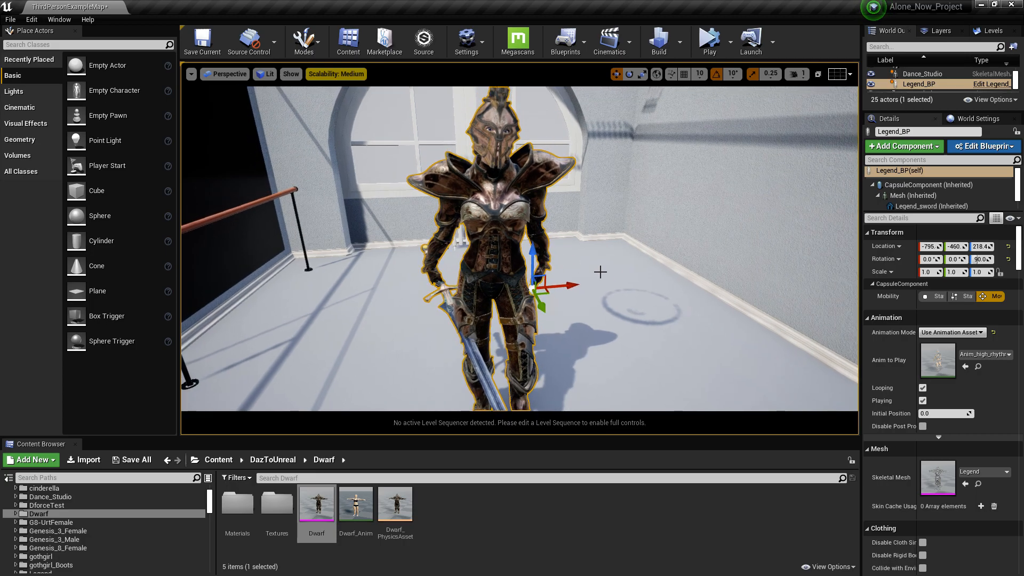
pyautogui.press('s')
pyautogui.moveTo(549, 220)
pyautogui.mouseDown(button='right')
pyautogui.moveTo(540, 197)
pyautogui.moveTo(538, 210)
pyautogui.mouseUp(button='right')
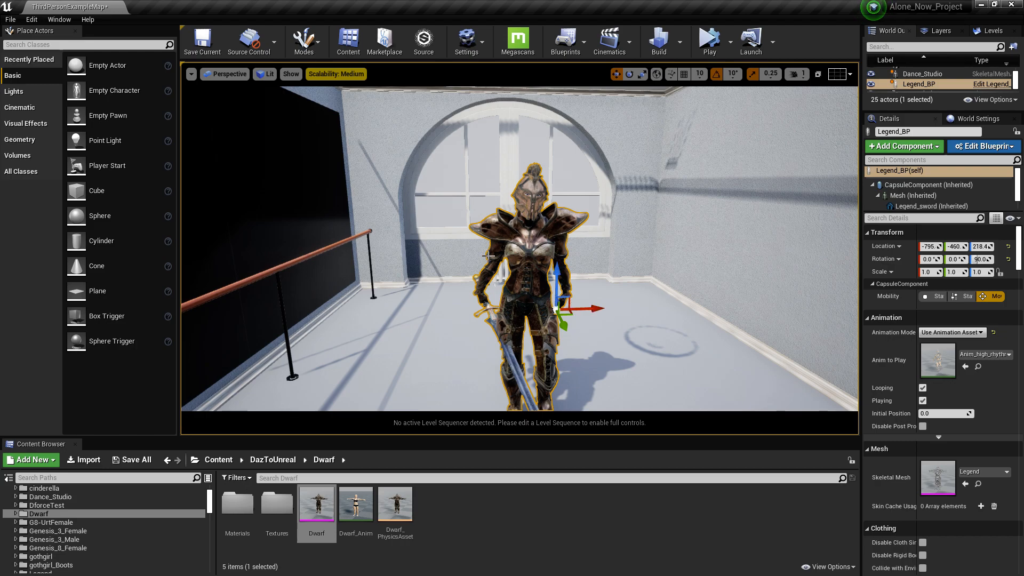
pyautogui.press('s')
pyautogui.moveTo(618, 350); pyautogui.dragTo(661, 301, button='right')
pyautogui.press('w')
pyautogui.press('a')
pyautogui.press('d')
pyautogui.press('w')
pyautogui.press('s')
pyautogui.press('d')
pyautogui.press('w')
pyautogui.press('a')
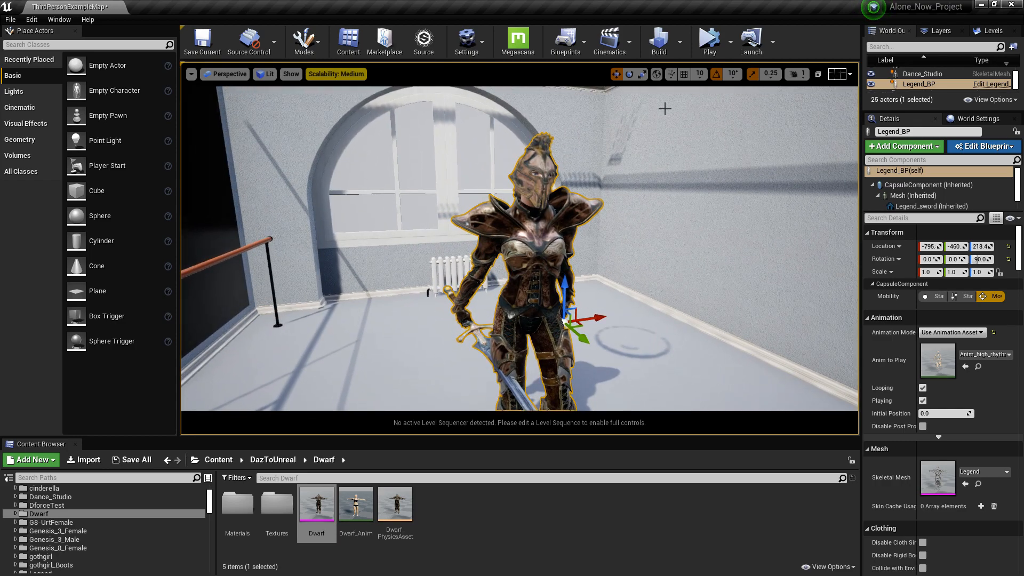
pyautogui.moveTo(611, 279)
pyautogui.mouseDown(button='right')
pyautogui.moveTo(619, 251)
pyautogui.moveTo(616, 270)
pyautogui.mouseUp(button='right')
pyautogui.press('s')
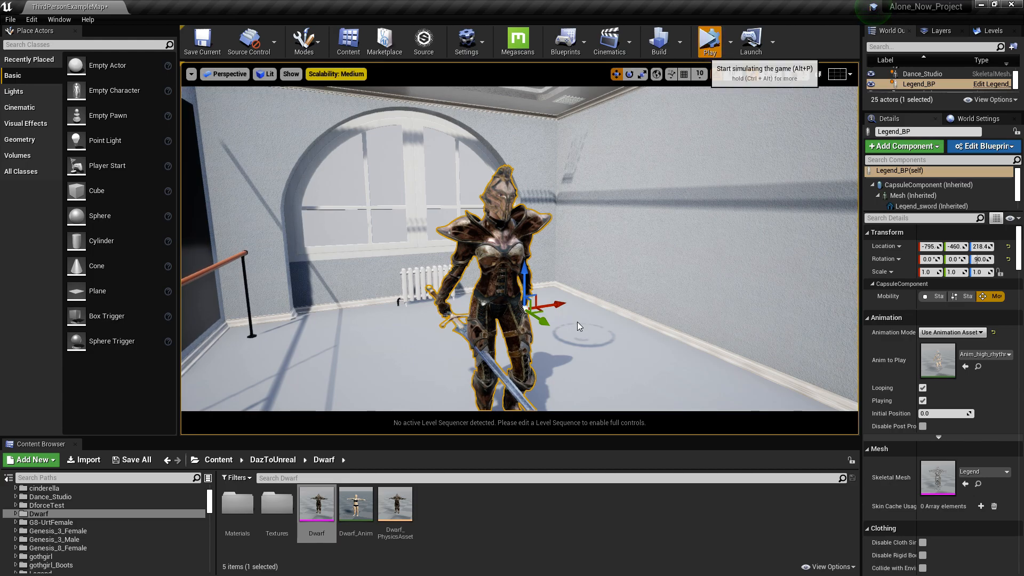
# Start simulating the level and set the engine scalability quality to Cinematic
pyautogui.click(709, 40)
pyautogui.moveTo(671, 237)
pyautogui.mouseDown(button='right')
pyautogui.moveTo(673, 267)
pyautogui.moveTo(670, 237)
pyautogui.mouseUp(button='right')
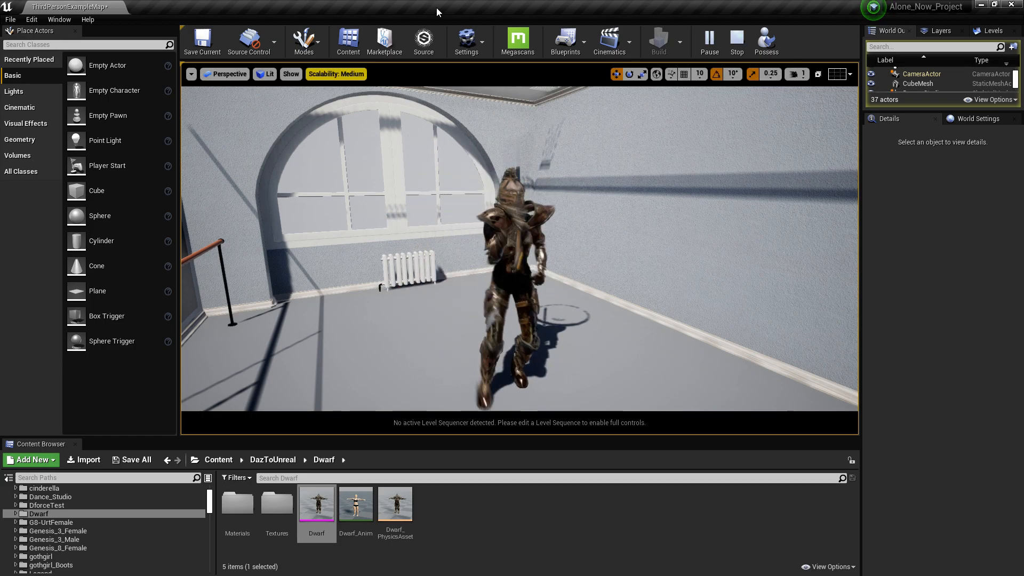
pyautogui.click(482, 50)
pyautogui.moveTo(529, 191)
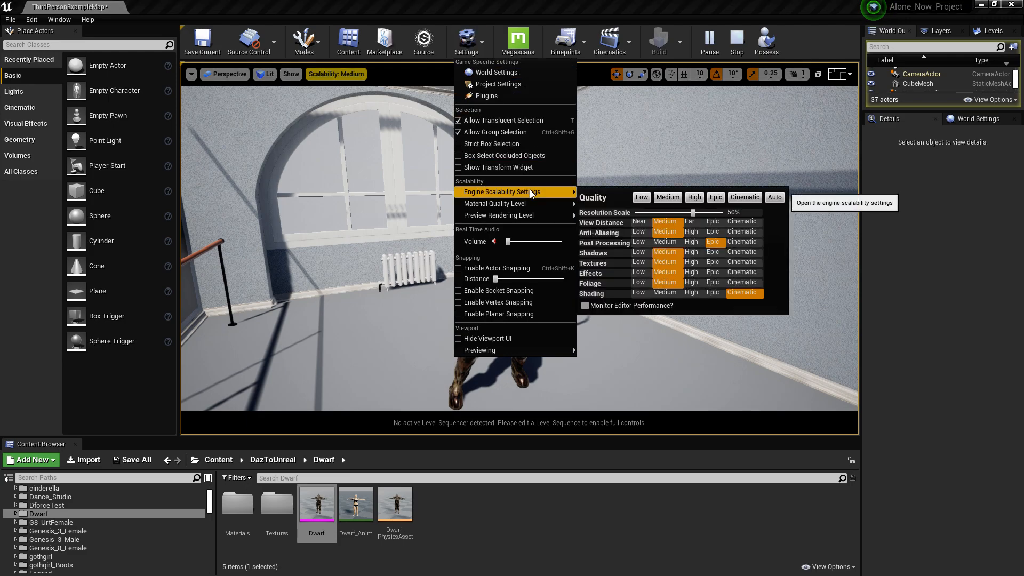
pyautogui.click(745, 197)
pyautogui.click(615, 6)
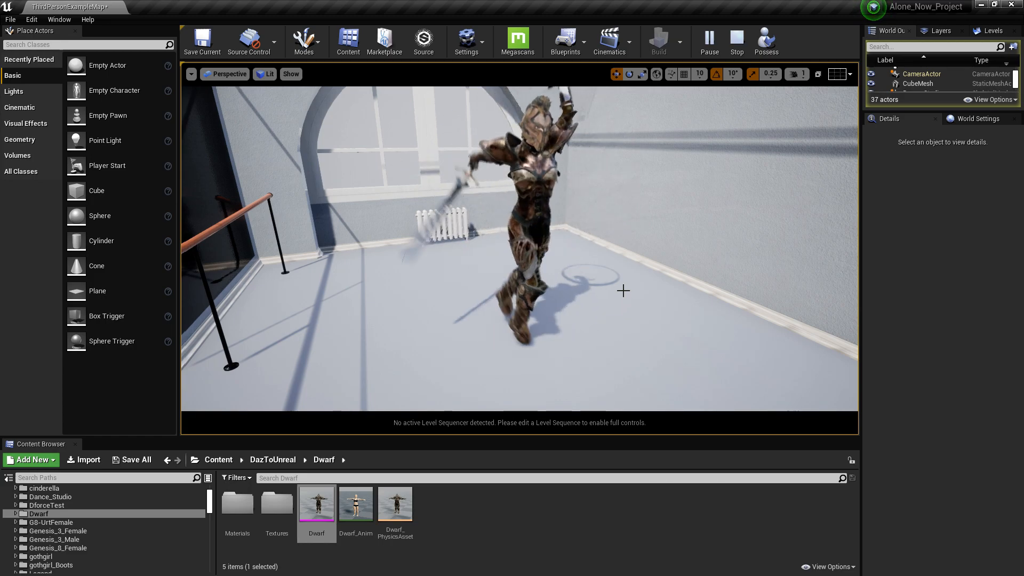
# Watch the armored character's dance animation from several angles and distances, checking how the armor follows the movement
pyautogui.moveTo(629, 287); pyautogui.dragTo(629, 288, button='right')
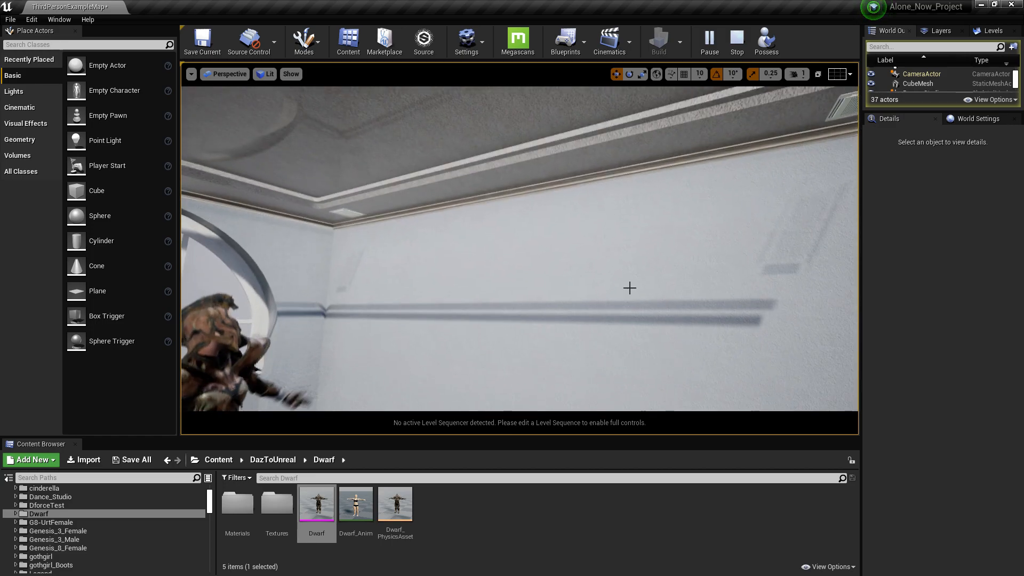
pyautogui.click(638, 325)
pyautogui.moveTo(638, 324); pyautogui.dragTo(629, 329, button='right')
pyautogui.moveTo(540, 251); pyautogui.dragTo(540, 252, button='right')
pyautogui.moveTo(559, 290); pyautogui.dragTo(575, 302, button='right')
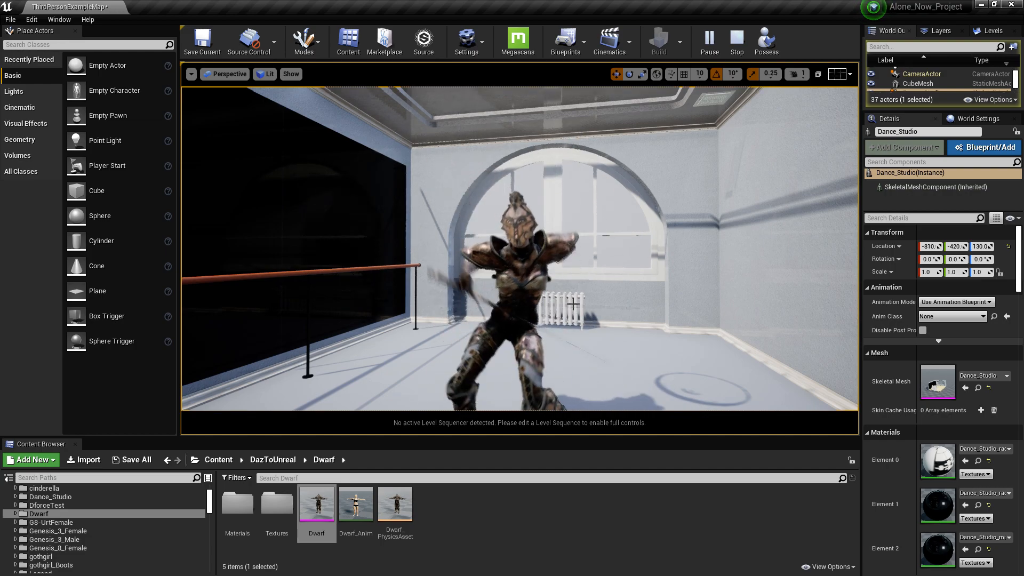
pyautogui.moveTo(588, 278); pyautogui.dragTo(595, 320, button='right')
pyautogui.press('w')
pyautogui.press('s')
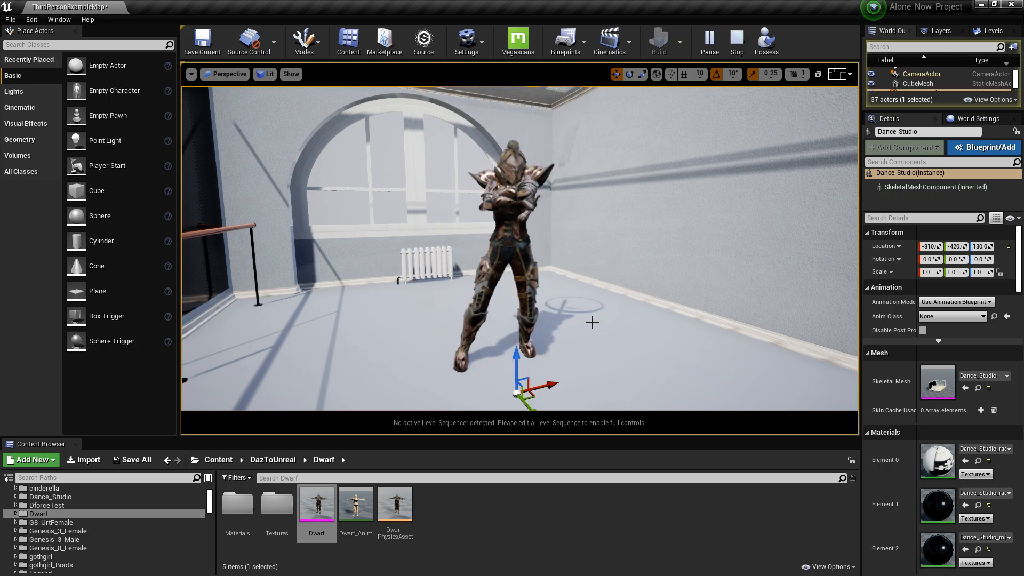
pyautogui.moveTo(592, 322)
pyautogui.mouseDown(button='right')
pyautogui.moveTo(494, 323)
pyautogui.moveTo(487, 362)
pyautogui.moveTo(489, 310)
pyautogui.moveTo(505, 303)
pyautogui.moveTo(525, 319)
pyautogui.moveTo(599, 323)
pyautogui.mouseUp(button='right')
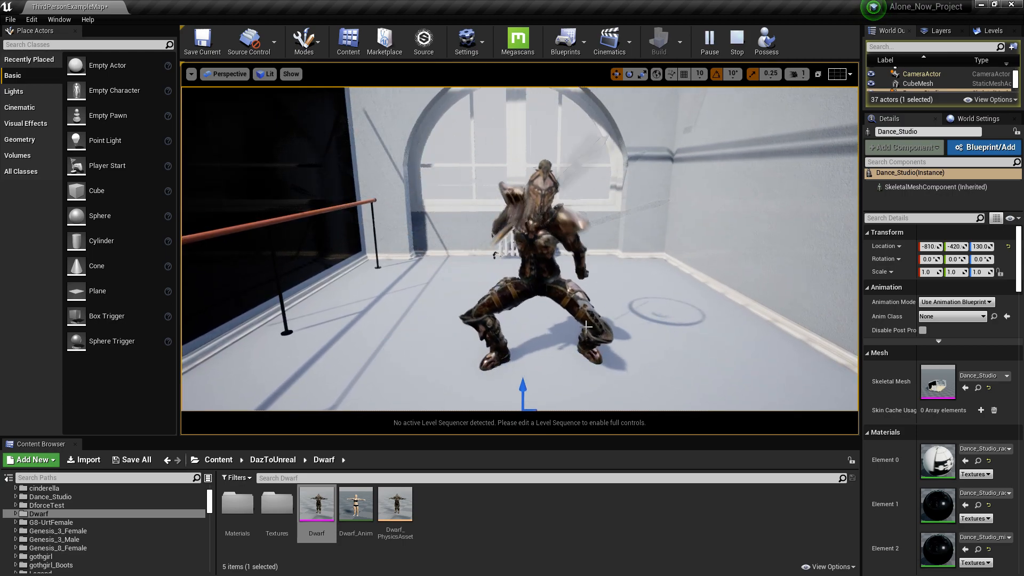